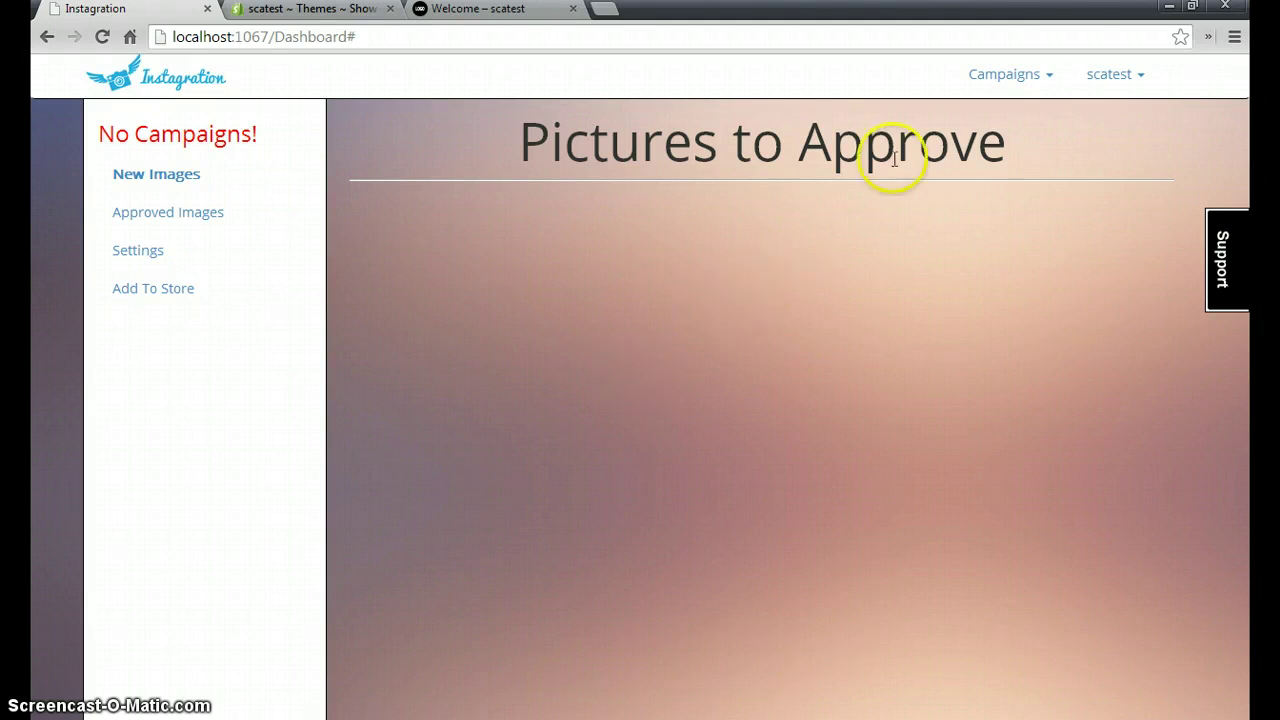
# Create and save a new campaign named Watches with hashtag Watches and link watches.com.
pyautogui.click(999, 84)
pyautogui.click(975, 132)
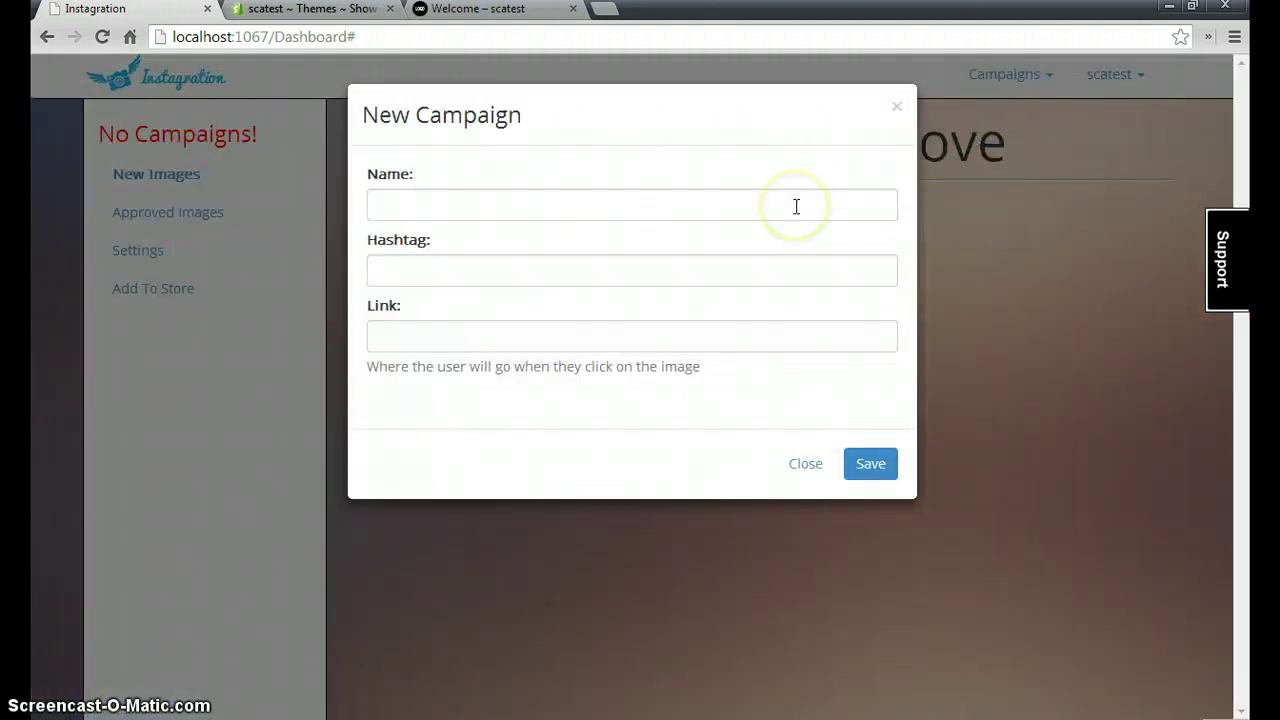
pyautogui.click(794, 206)
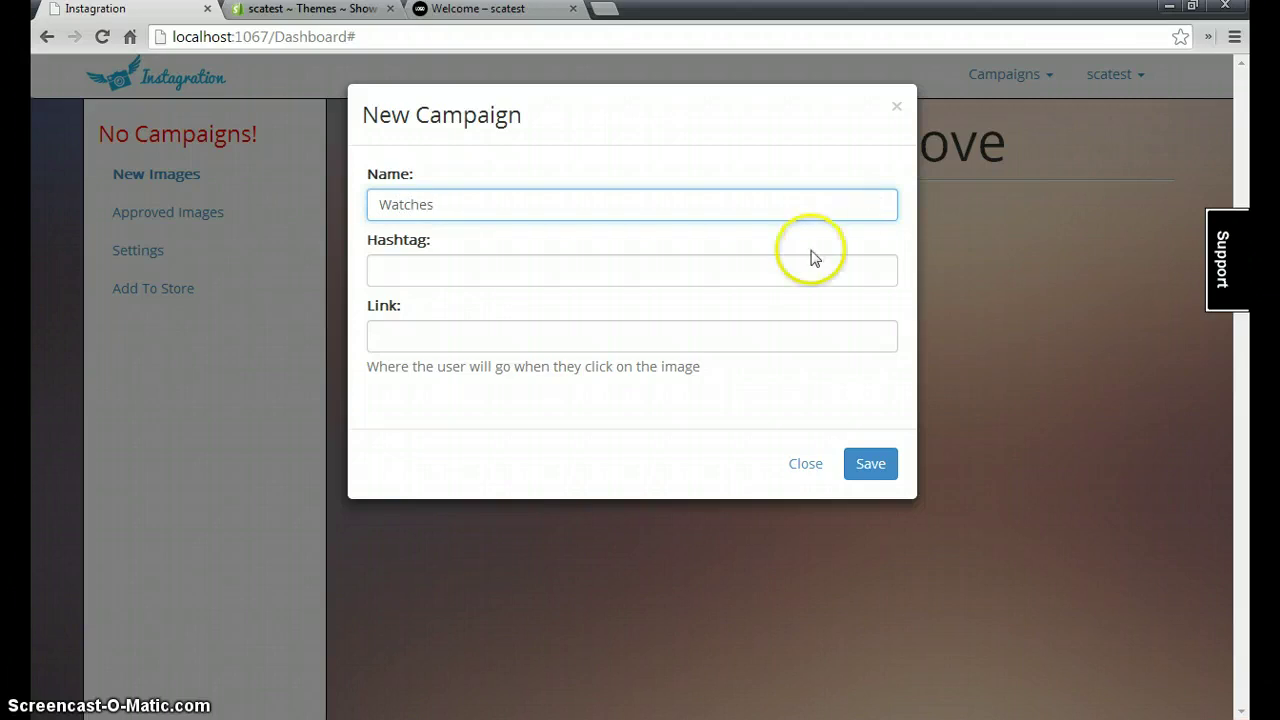
pyautogui.click(801, 282)
pyautogui.click(796, 277)
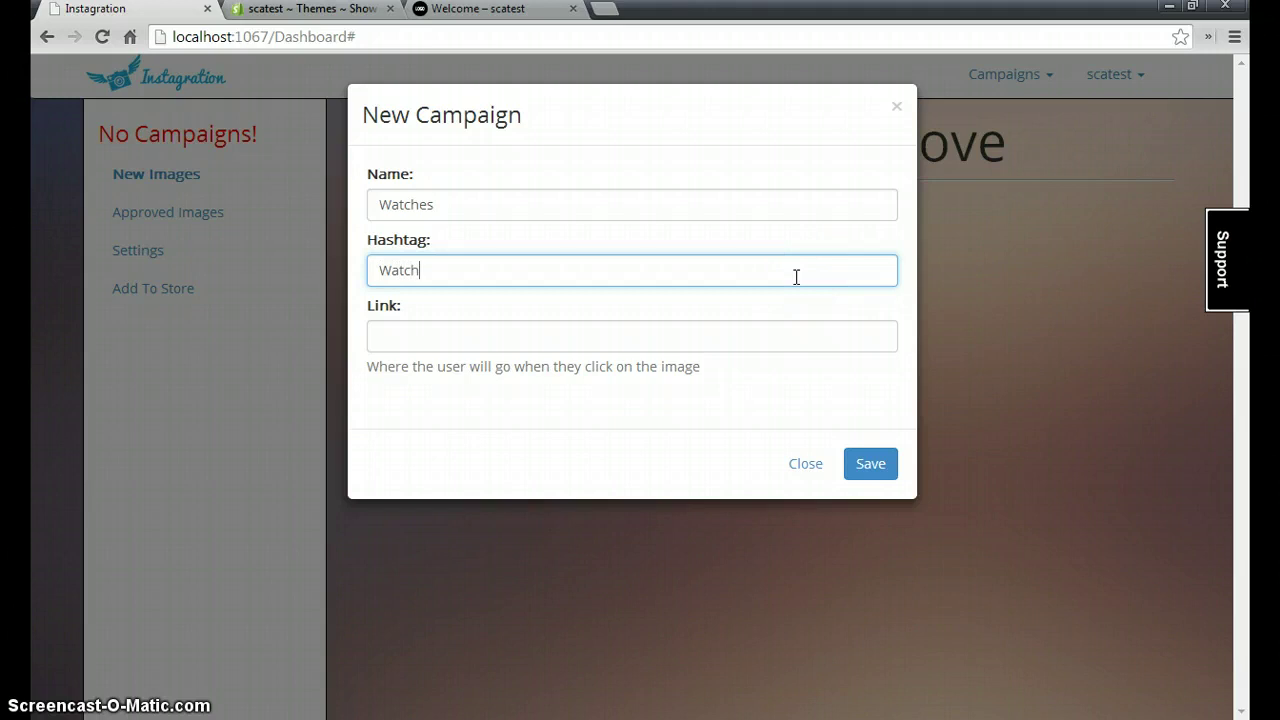
pyautogui.click(792, 335)
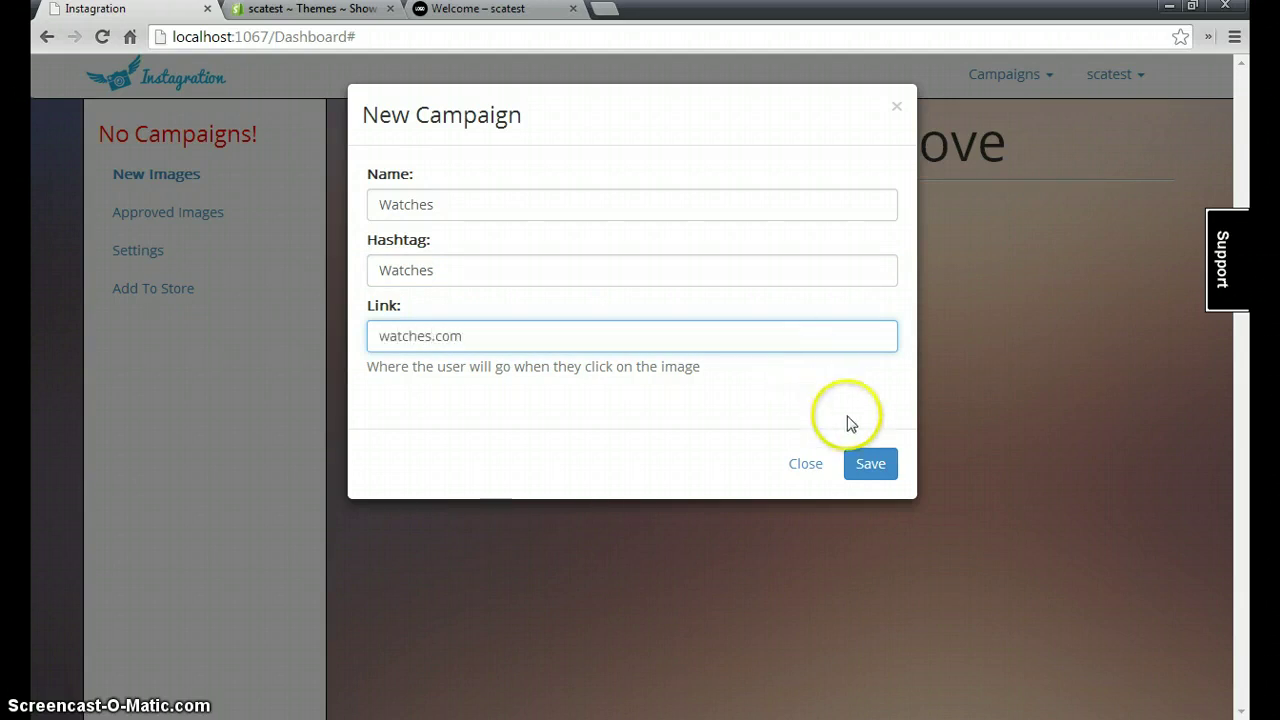
pyautogui.click(867, 466)
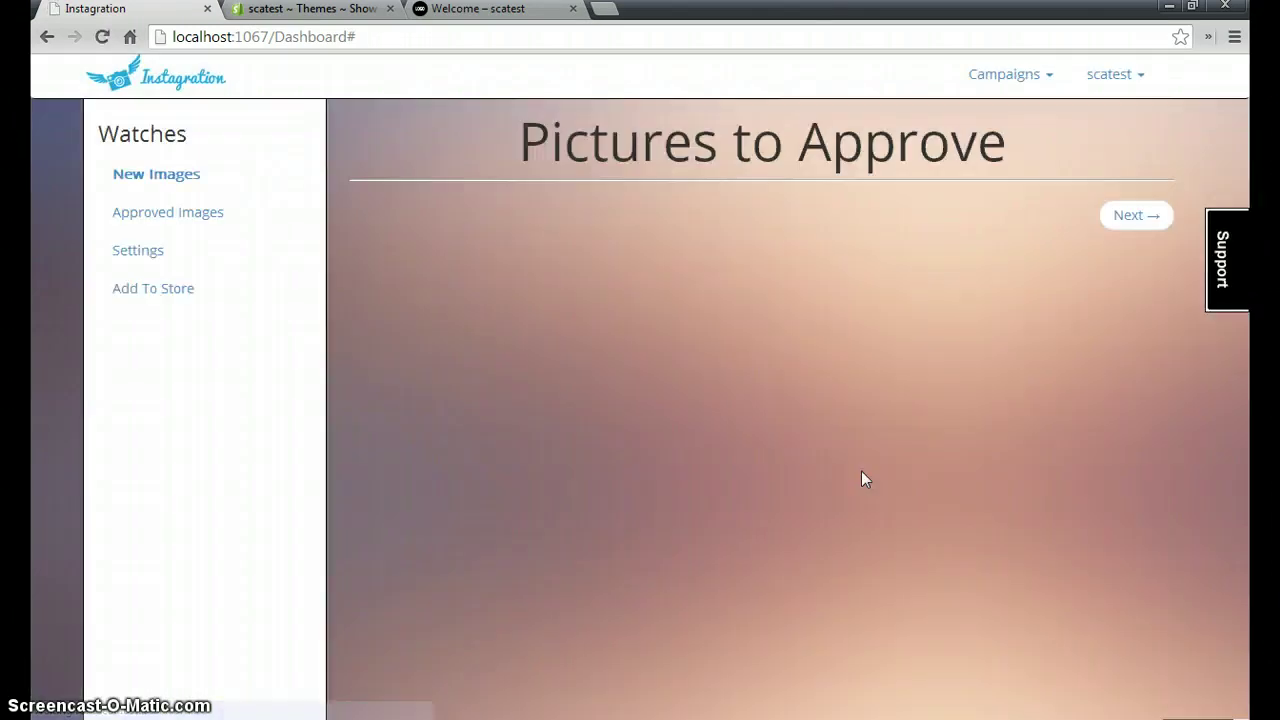
# Approve the eight watch pictures, from the skeleton-dial watch to the last-row wristwatch.
pyautogui.click(857, 476)
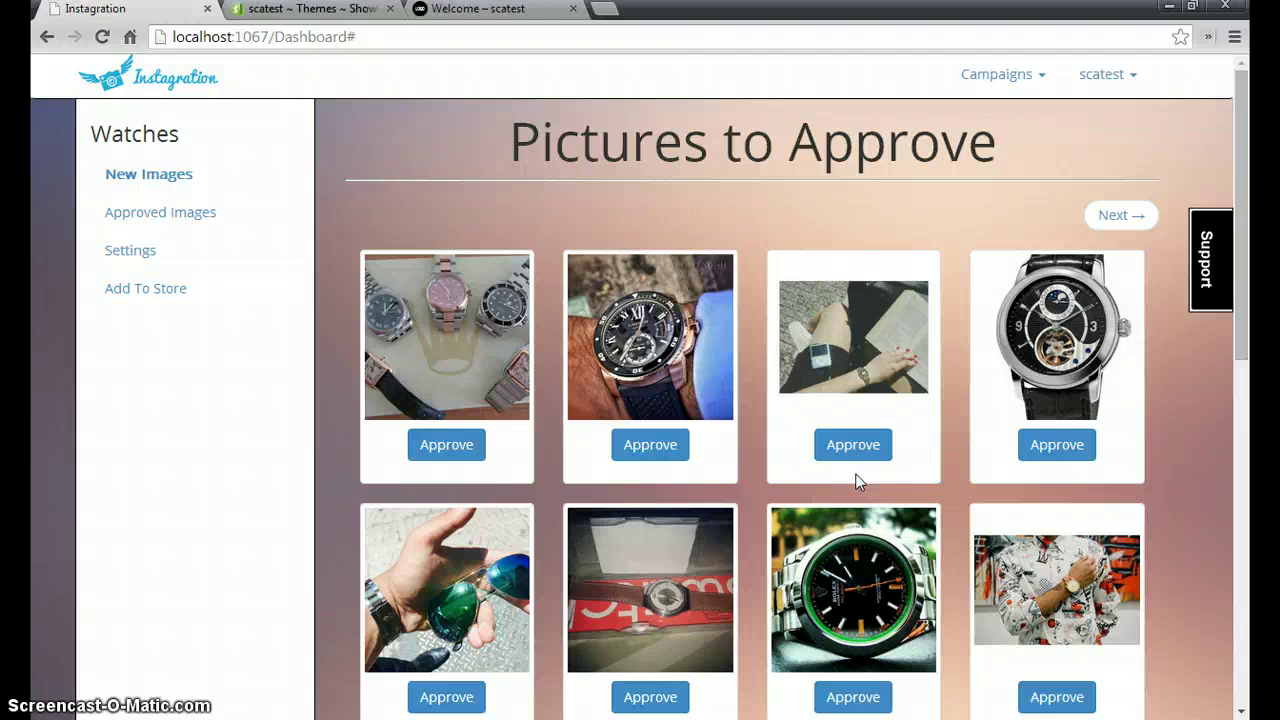
pyautogui.click(1062, 448)
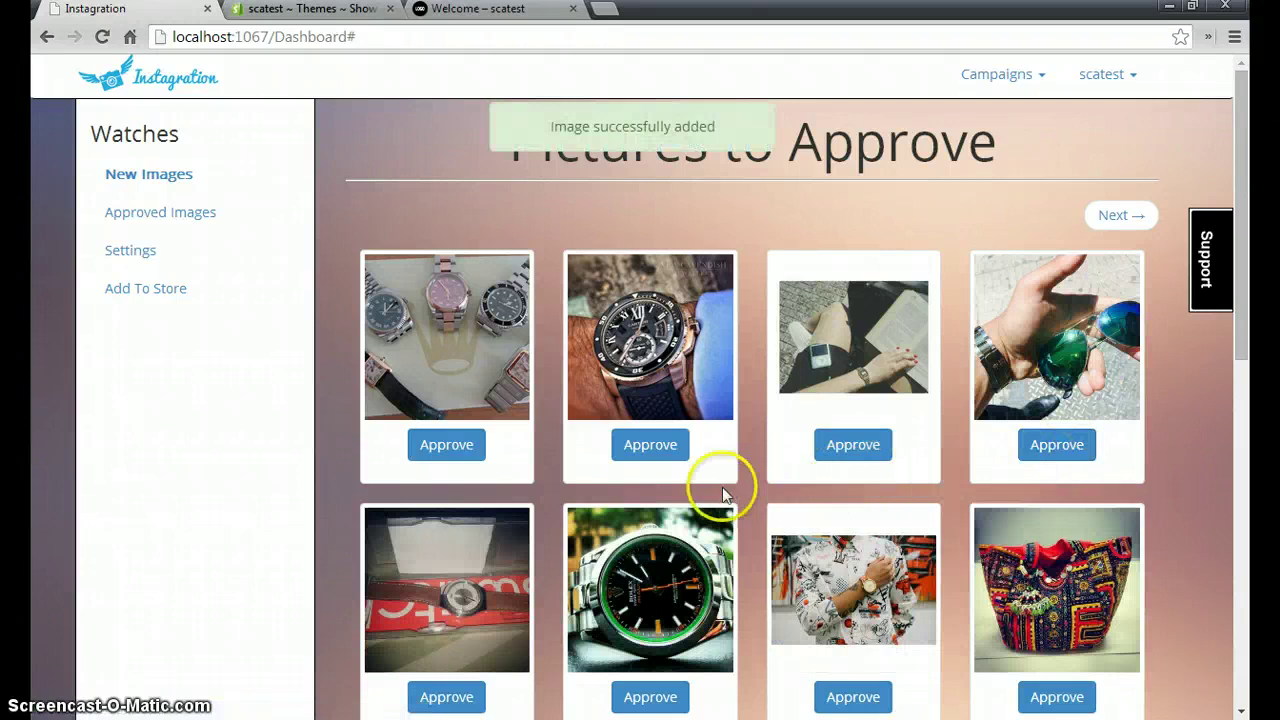
pyautogui.click(650, 448)
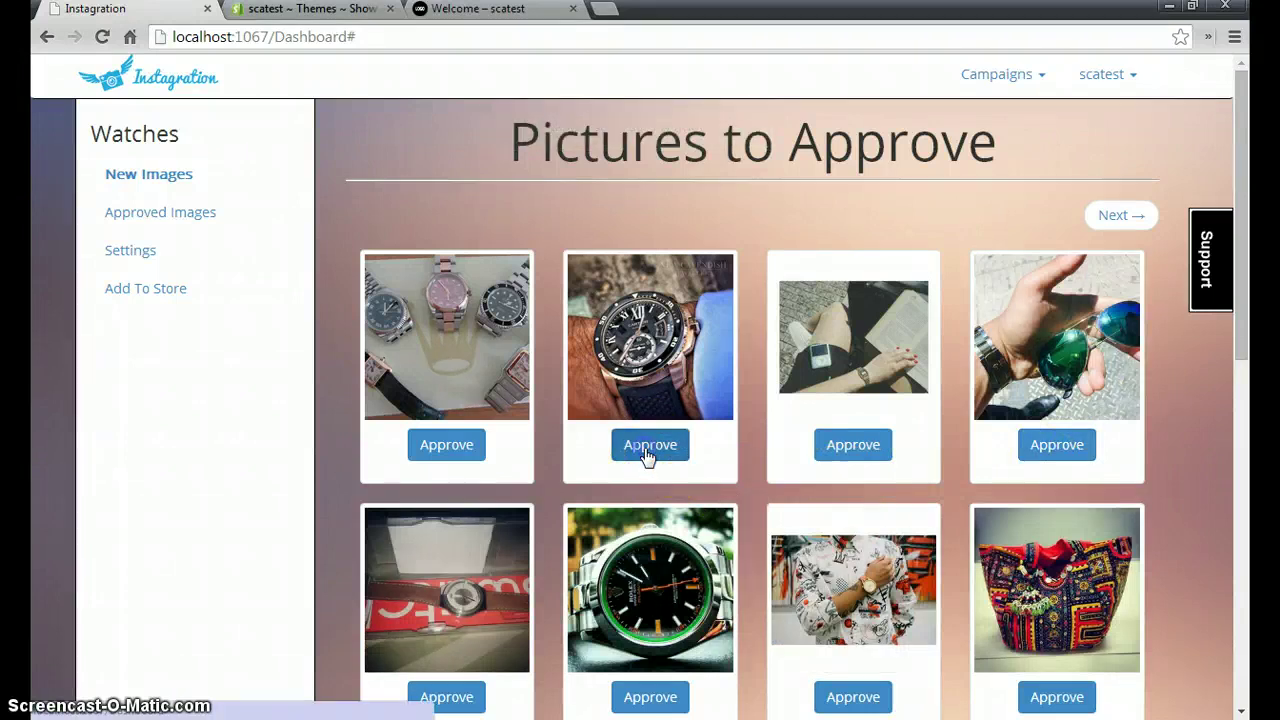
pyautogui.click(452, 448)
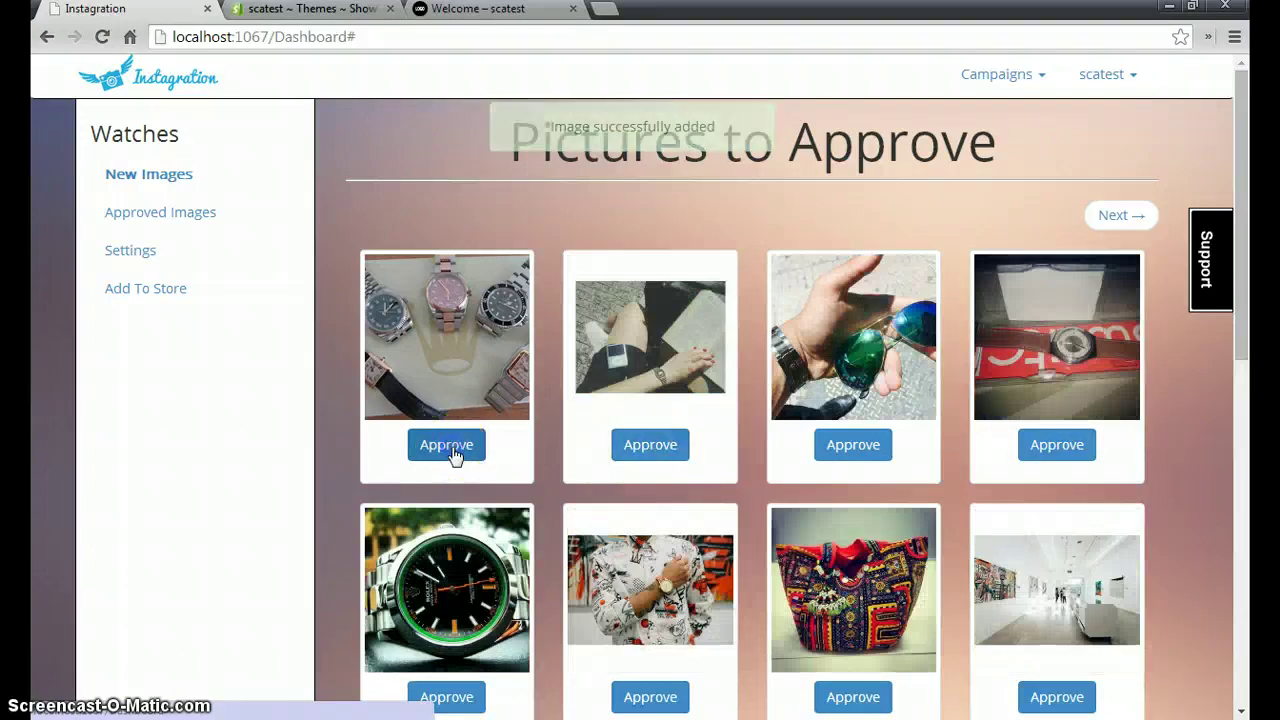
pyautogui.click(852, 449)
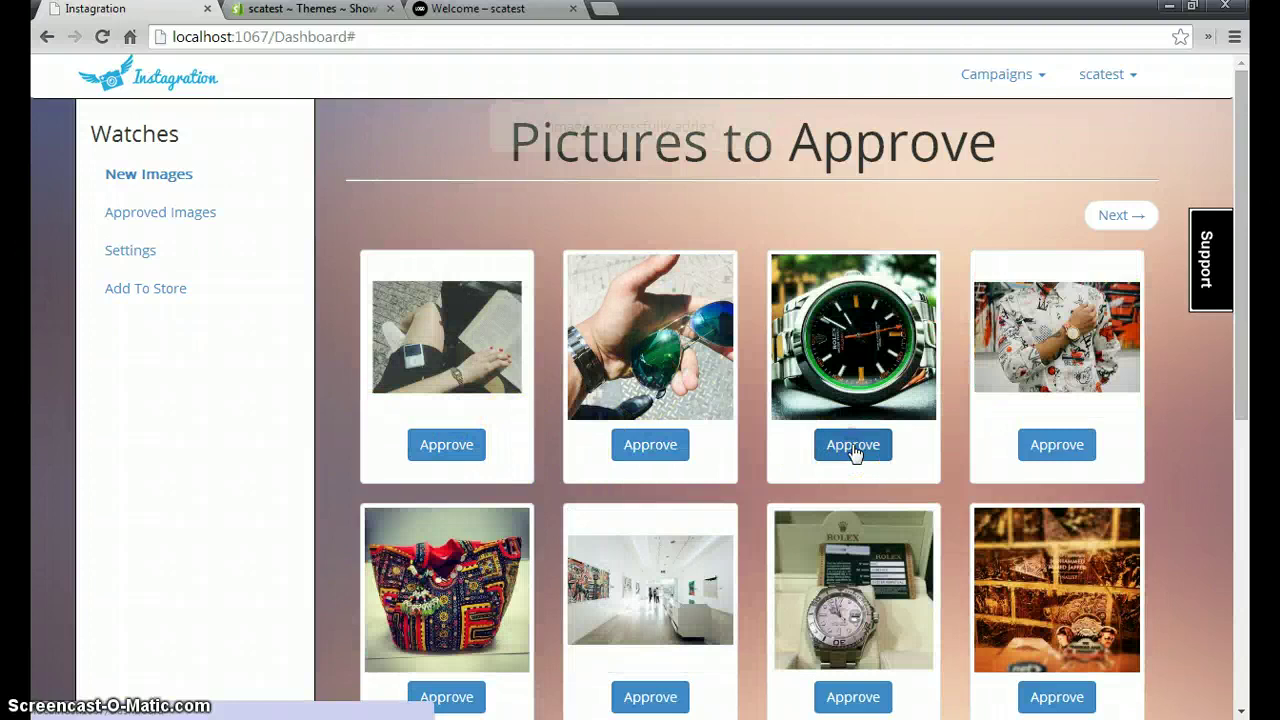
pyautogui.click(853, 447)
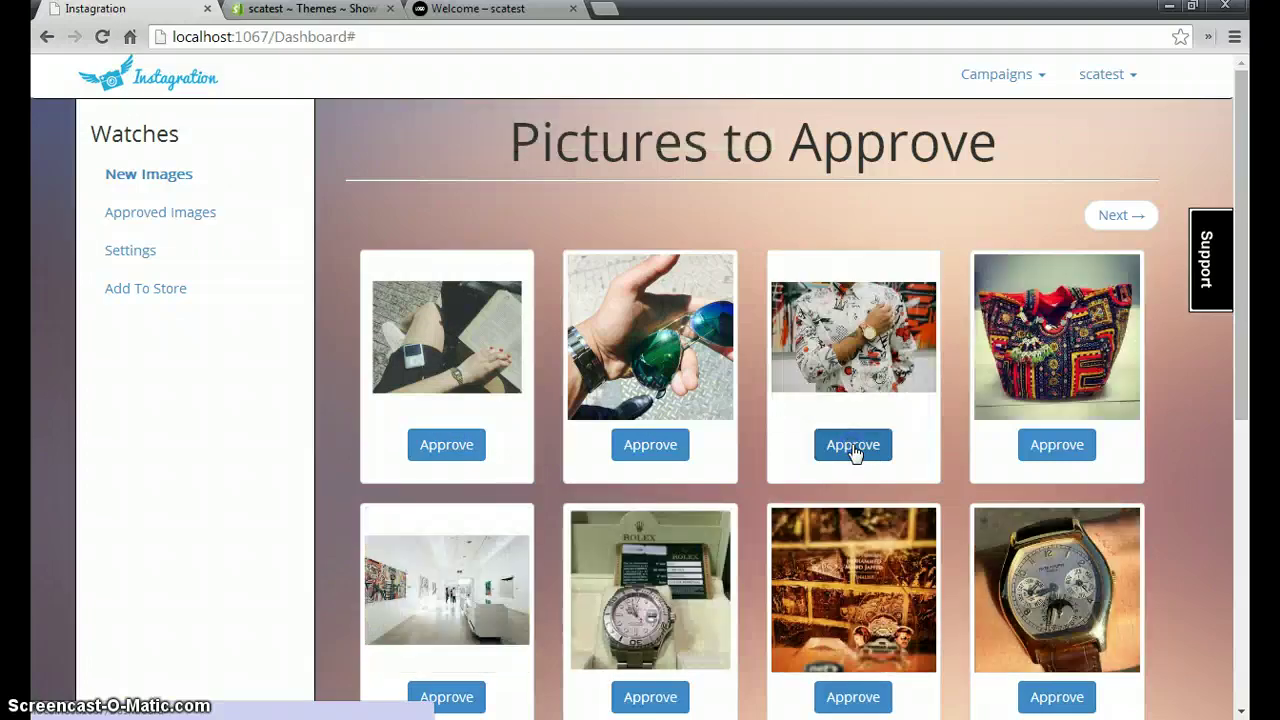
pyautogui.scroll(-1, 1240, 290)
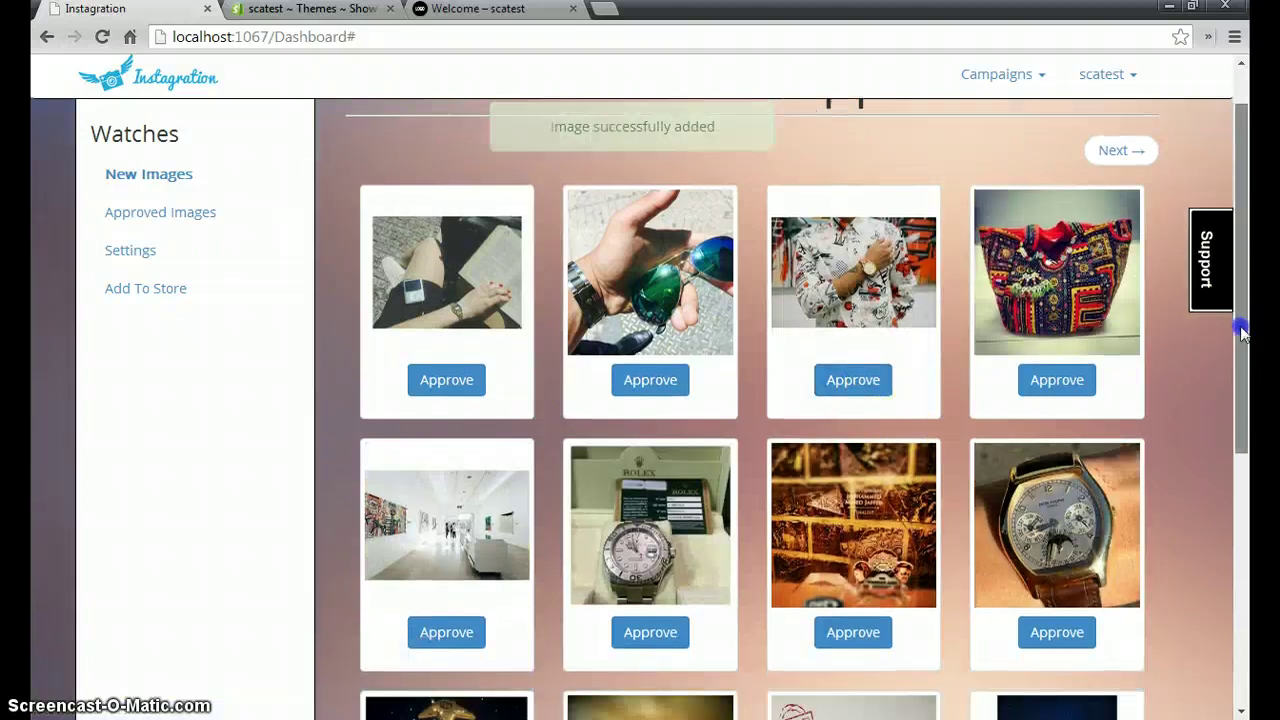
pyautogui.click(1060, 604)
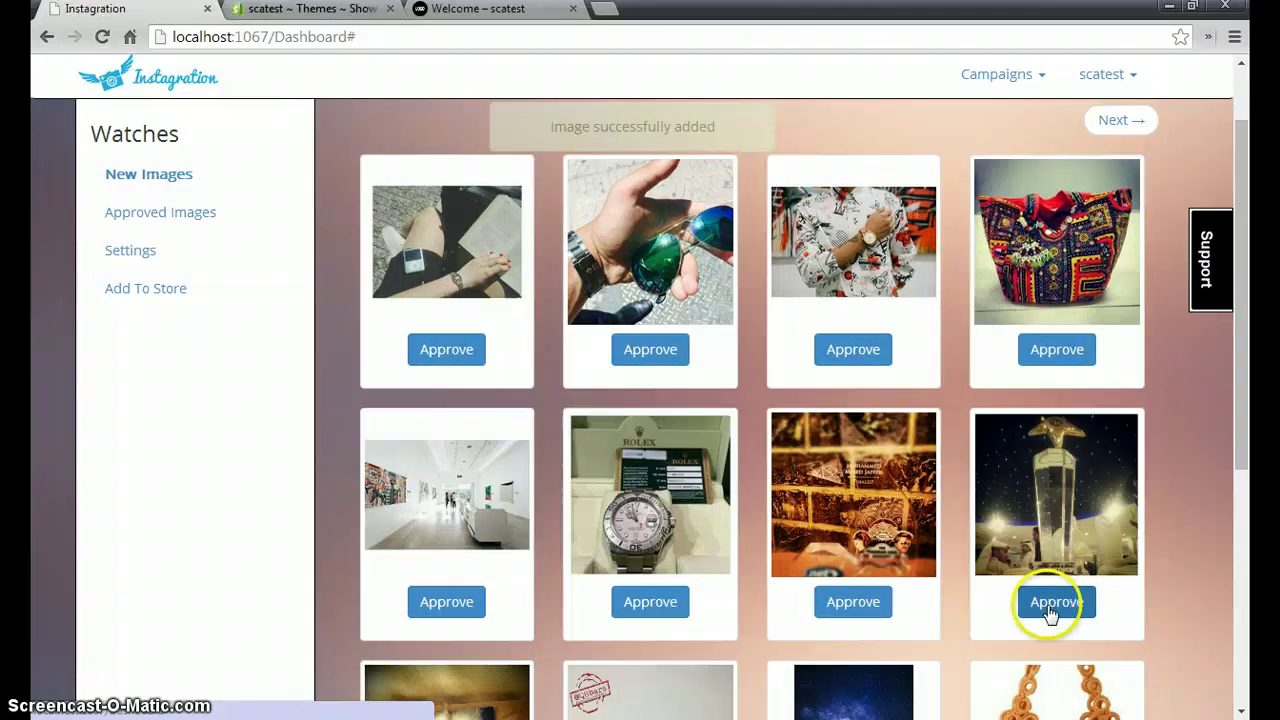
pyautogui.click(650, 602)
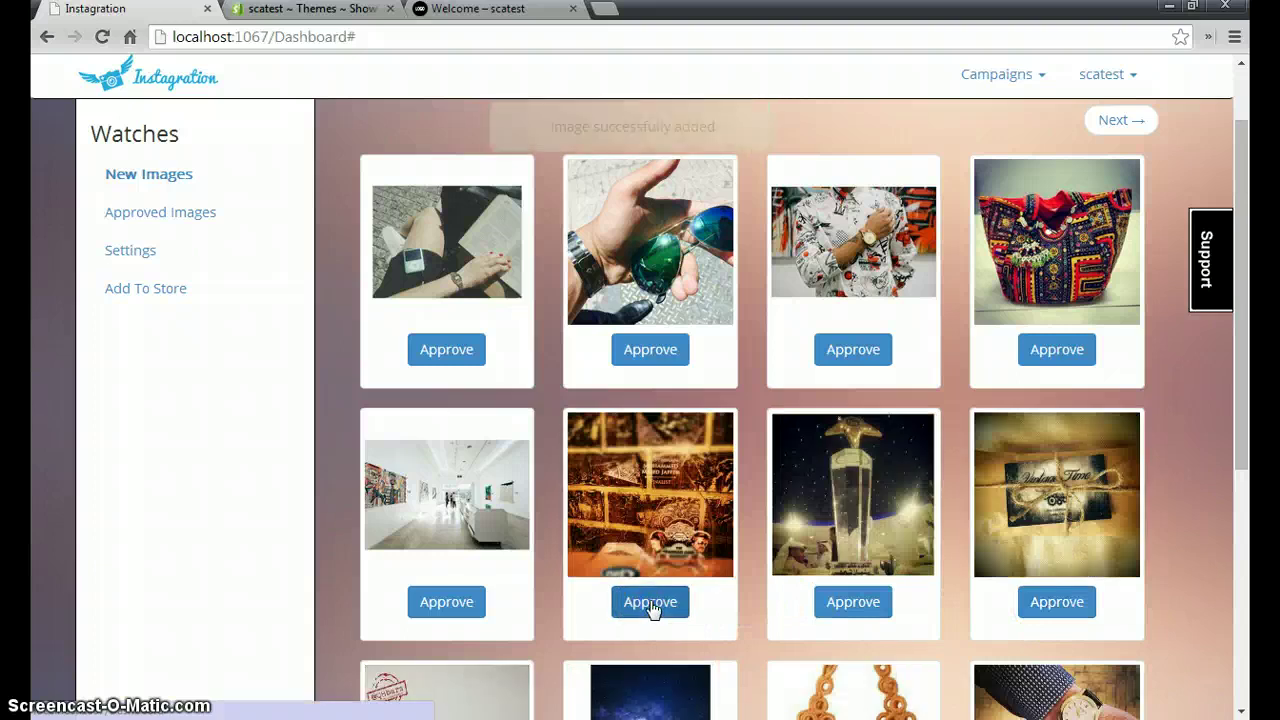
pyautogui.scroll(-2, 1248, 338)
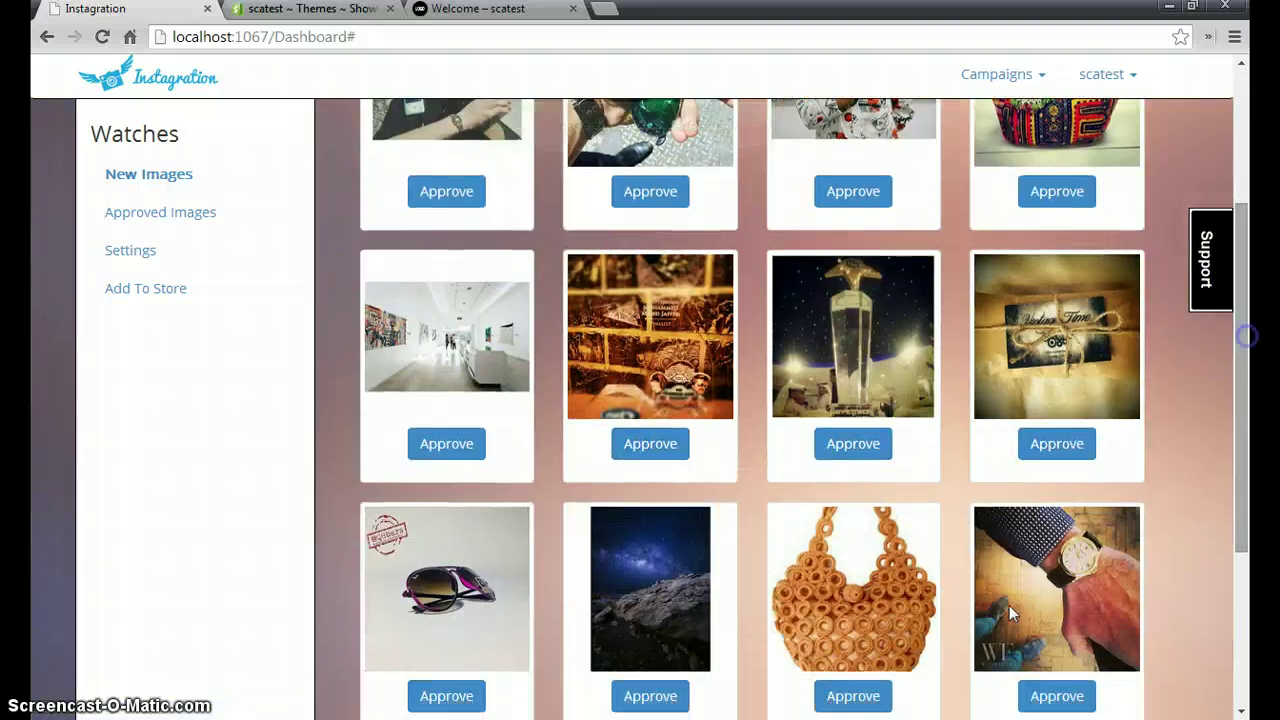
pyautogui.click(1057, 695)
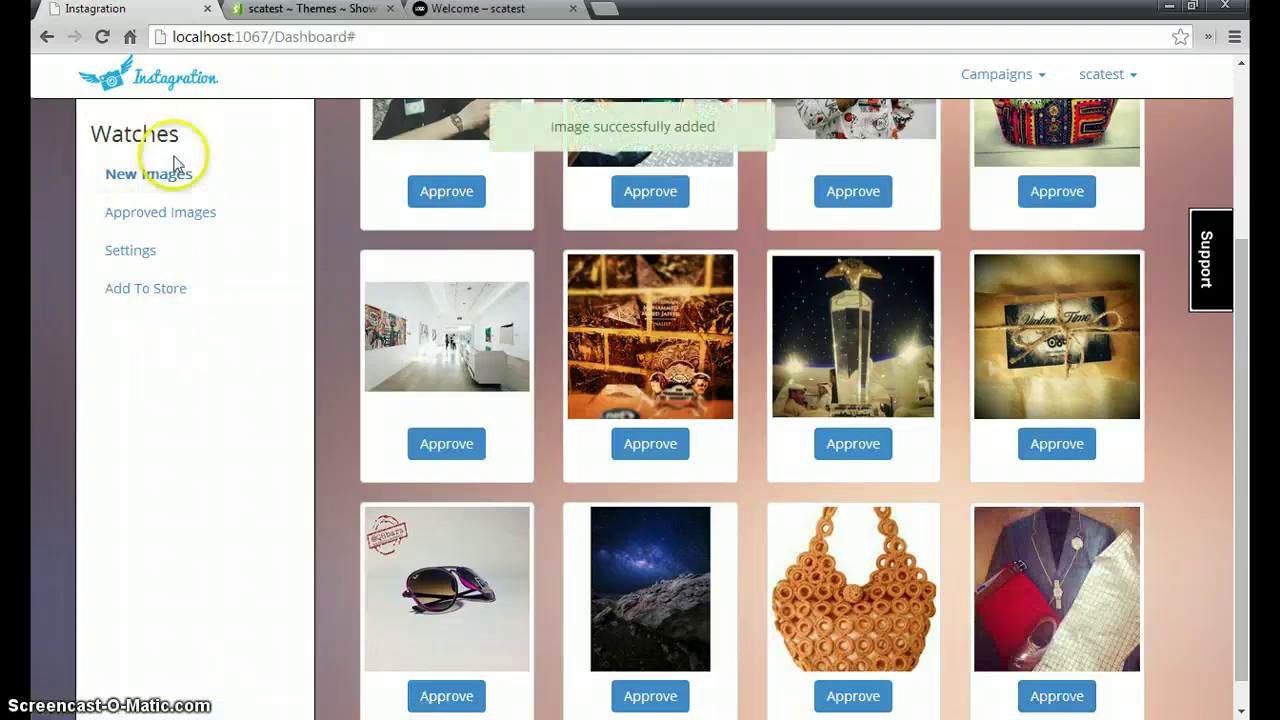
# Open Approved Images to view the eight approved Watches pictures.
pyautogui.click(157, 226)
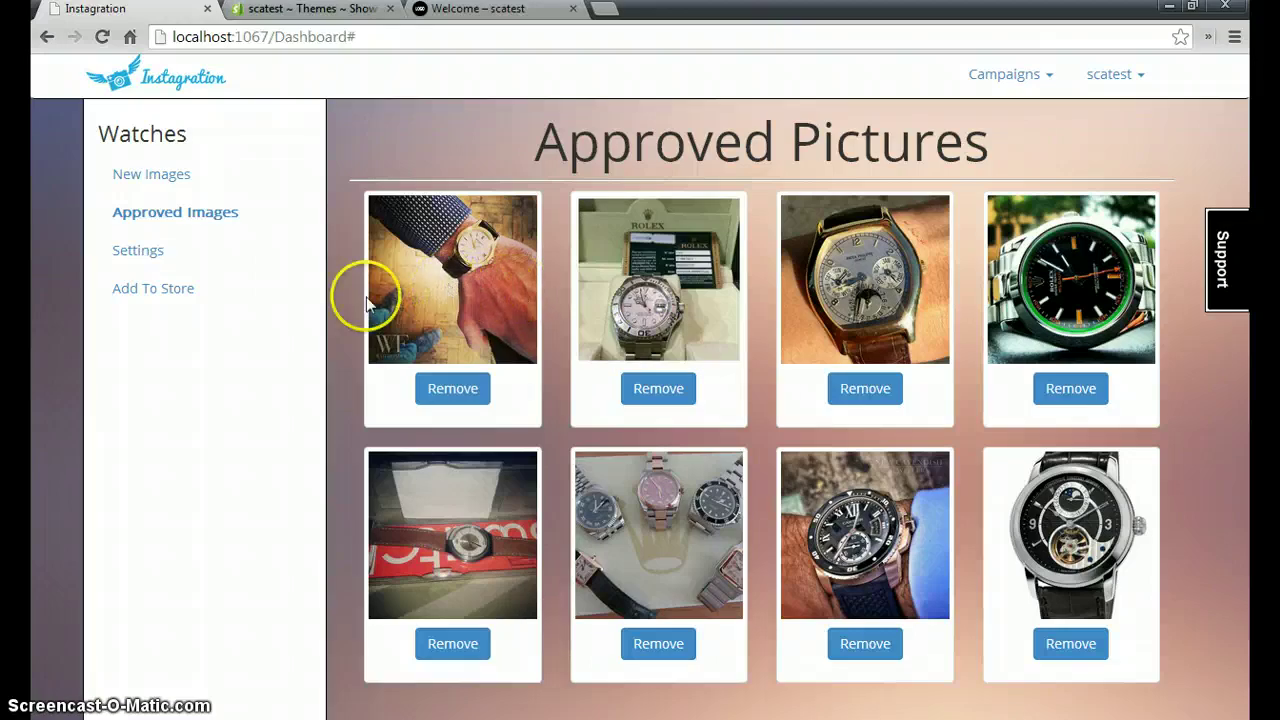
# Preview the Campaign Carousel widget under Add To Store, then close the preview.
pyautogui.click(200, 291)
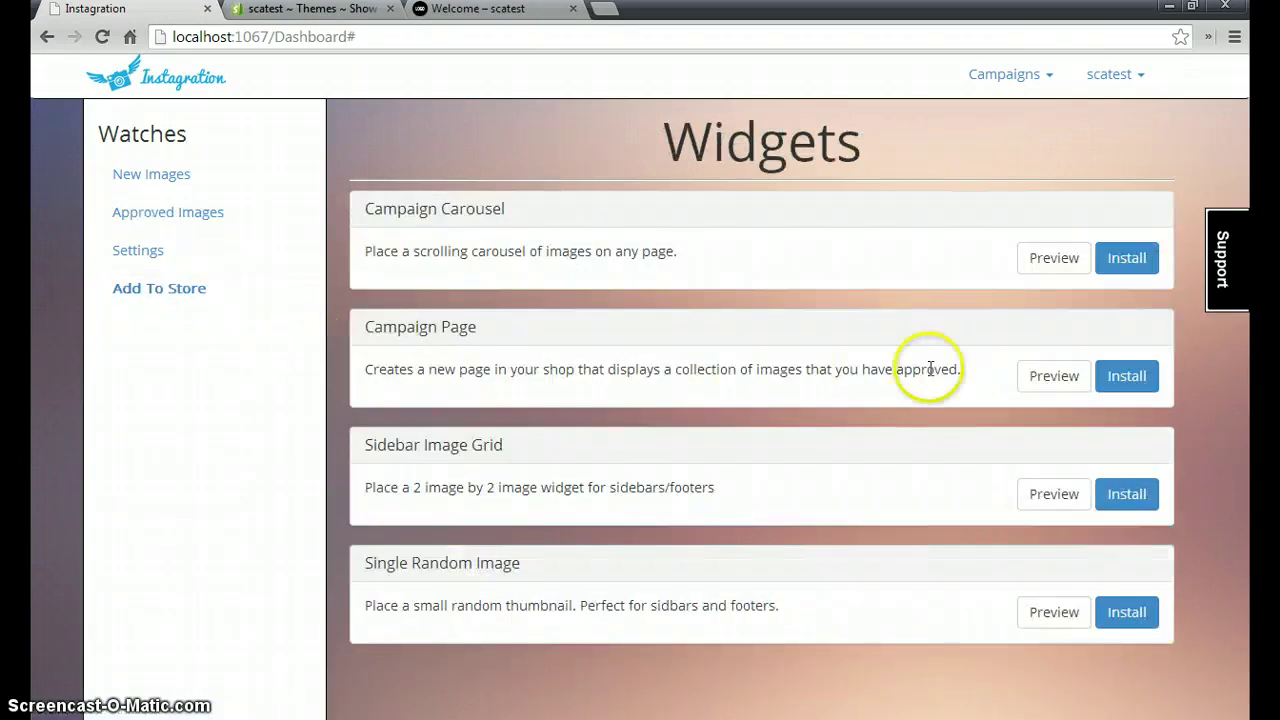
pyautogui.click(1050, 257)
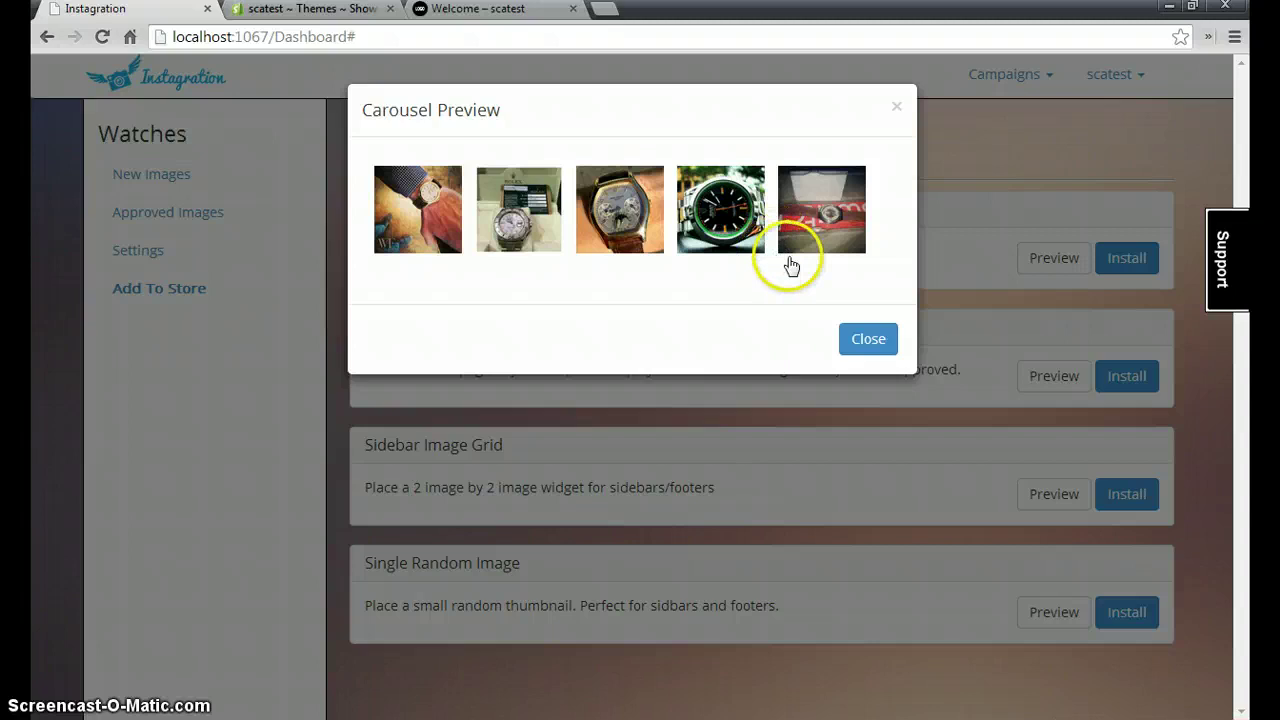
pyautogui.click(843, 252)
pyautogui.click(870, 340)
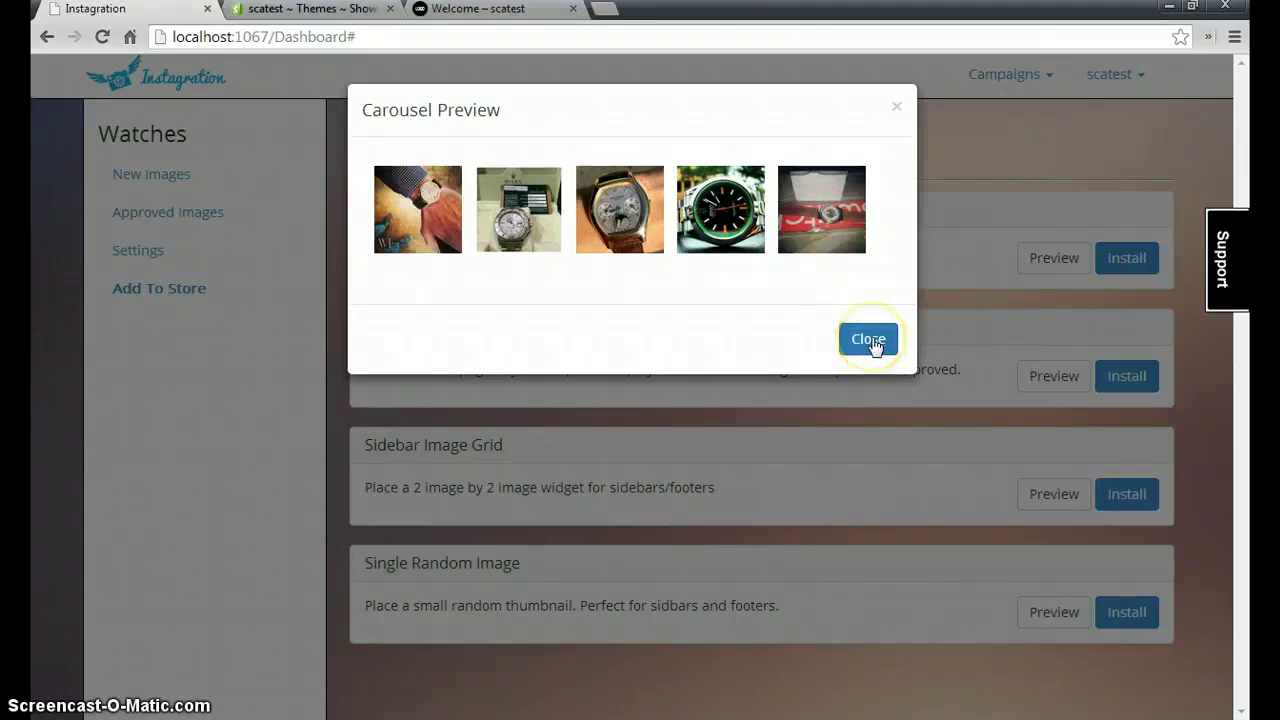
pyautogui.click(870, 340)
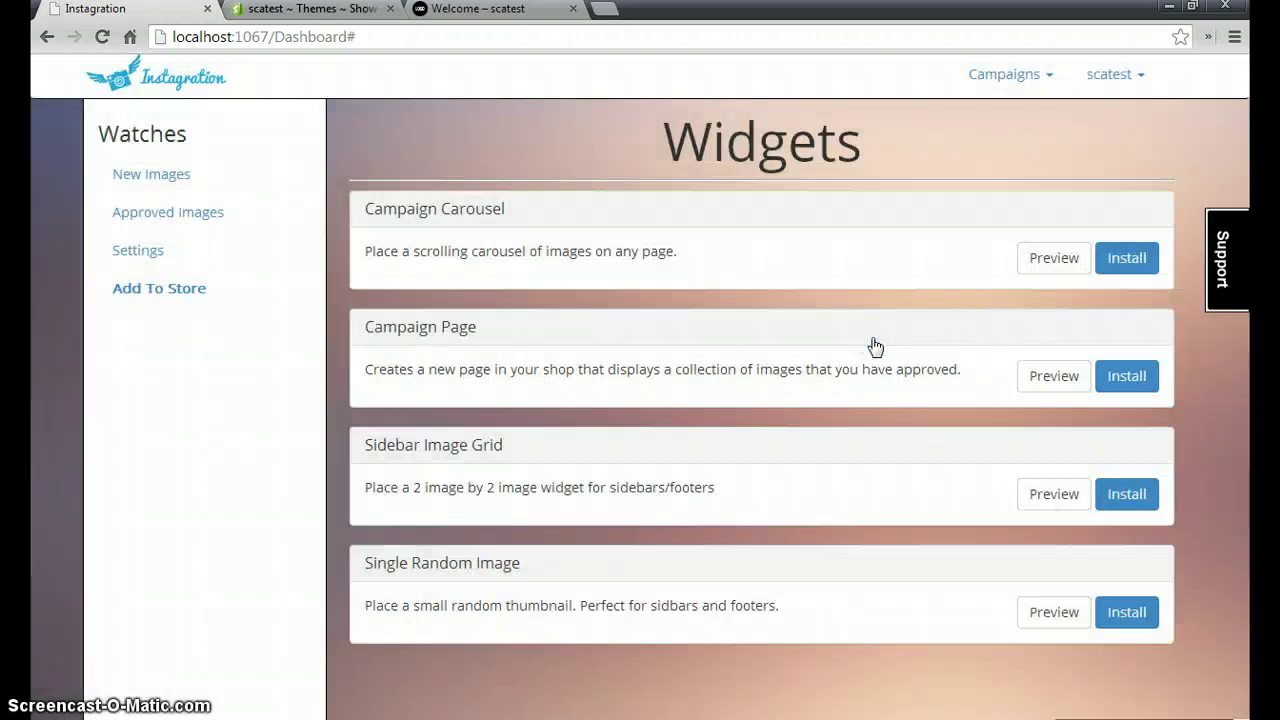
# Install the Campaign Carousel and copy its {% include 'snippet-insta-carousel-Watches' %} code.
pyautogui.click(1128, 258)
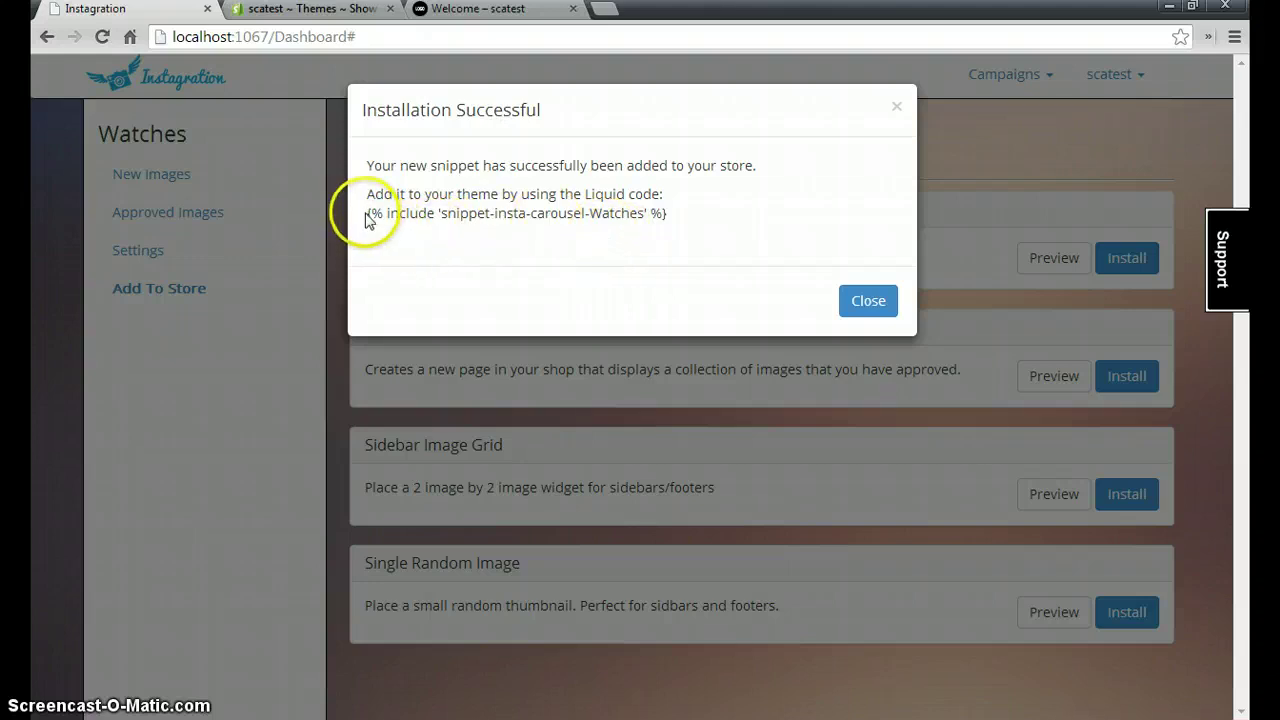
pyautogui.moveTo(368, 213); pyautogui.dragTo(666, 215)
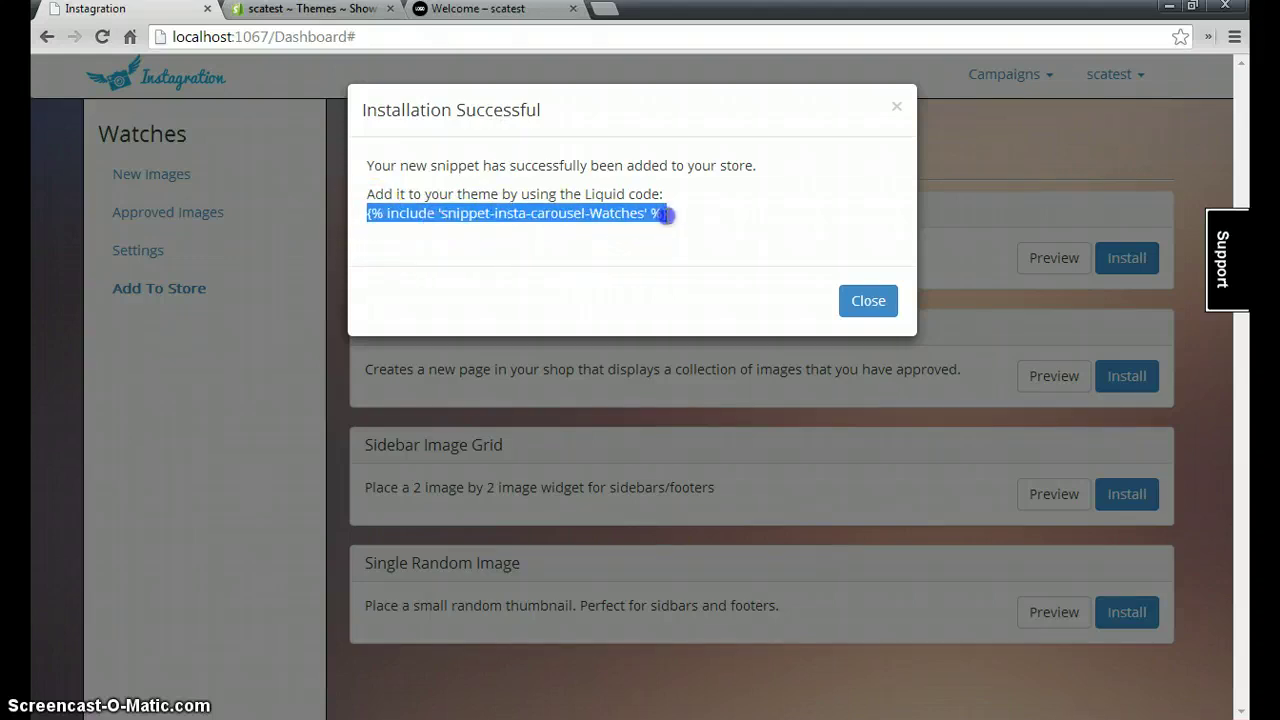
pyautogui.rightClick(574, 216)
pyautogui.click(620, 232)
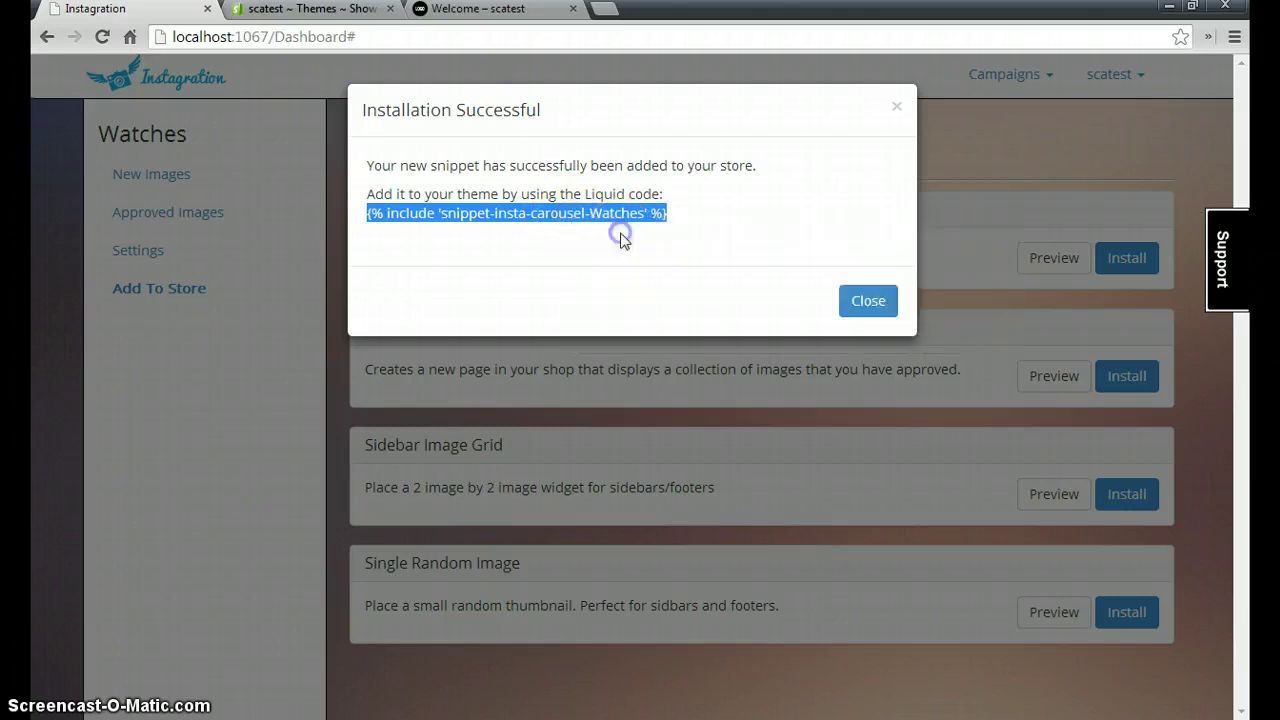
pyautogui.click(866, 302)
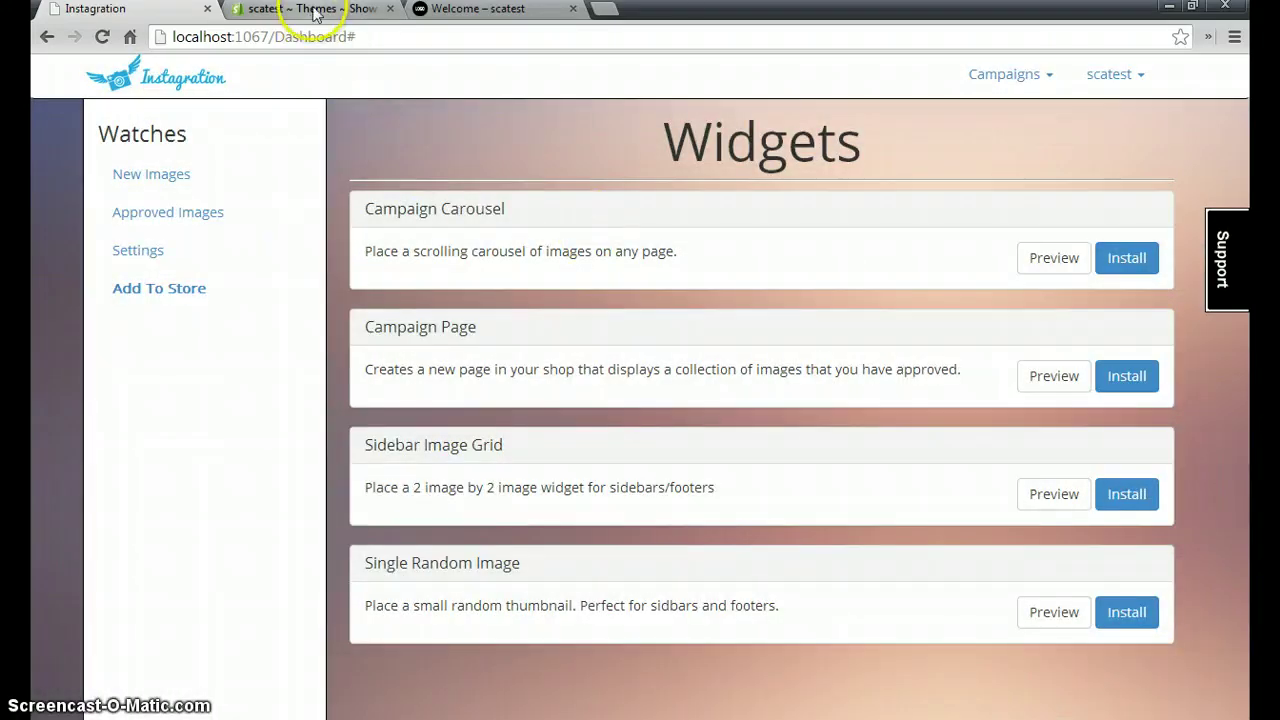
# Open the launchpad theme's index.liquid in Shopify's code editor and scroll to line 207.
pyautogui.click(316, 12)
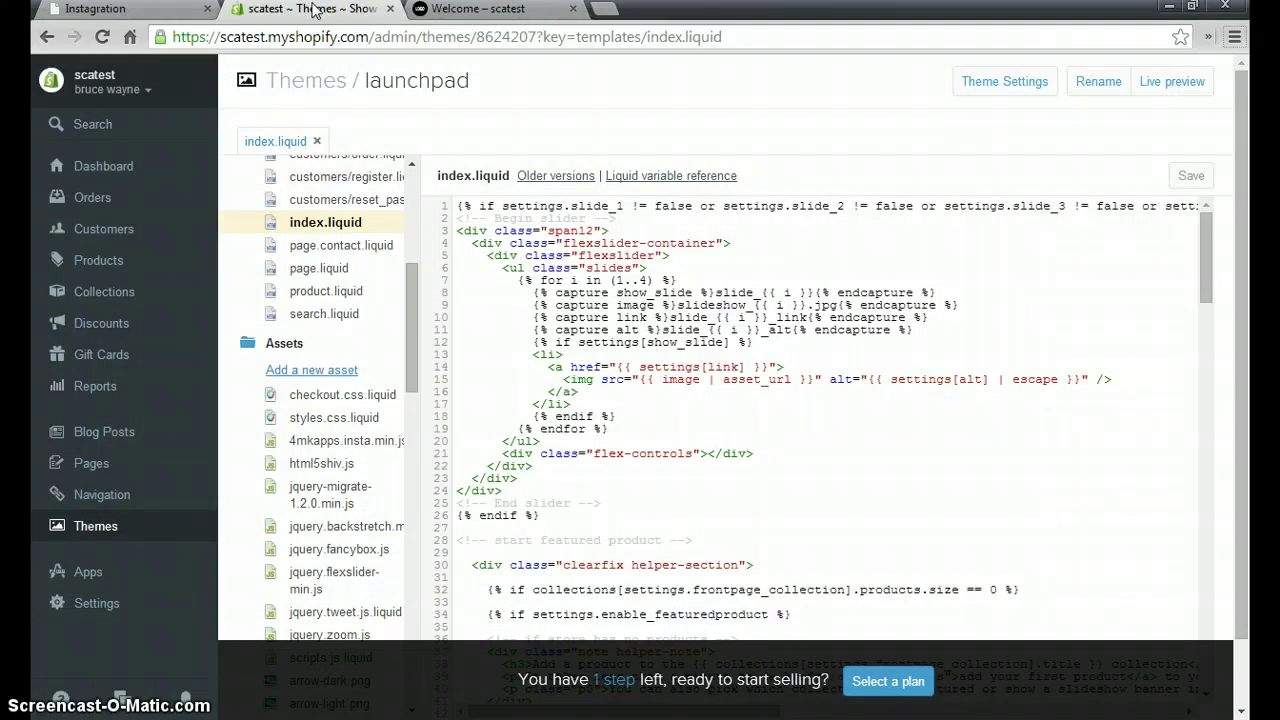
pyautogui.click(89, 525)
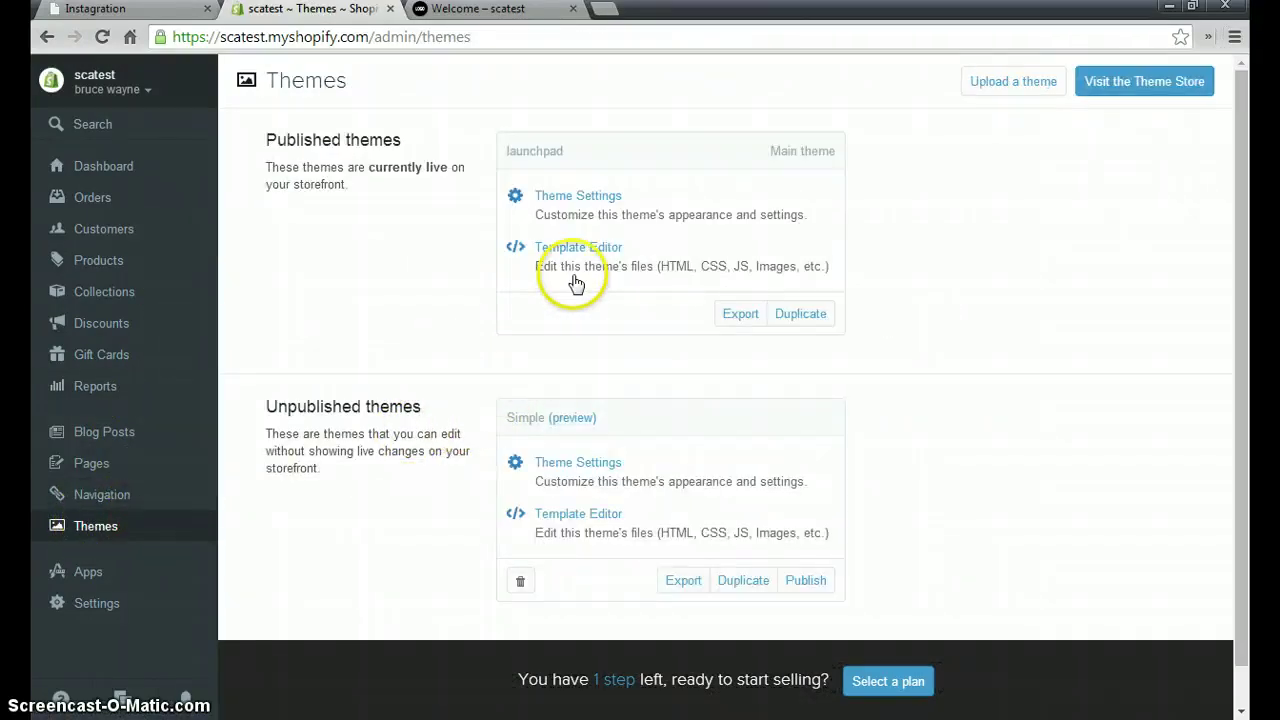
pyautogui.click(581, 255)
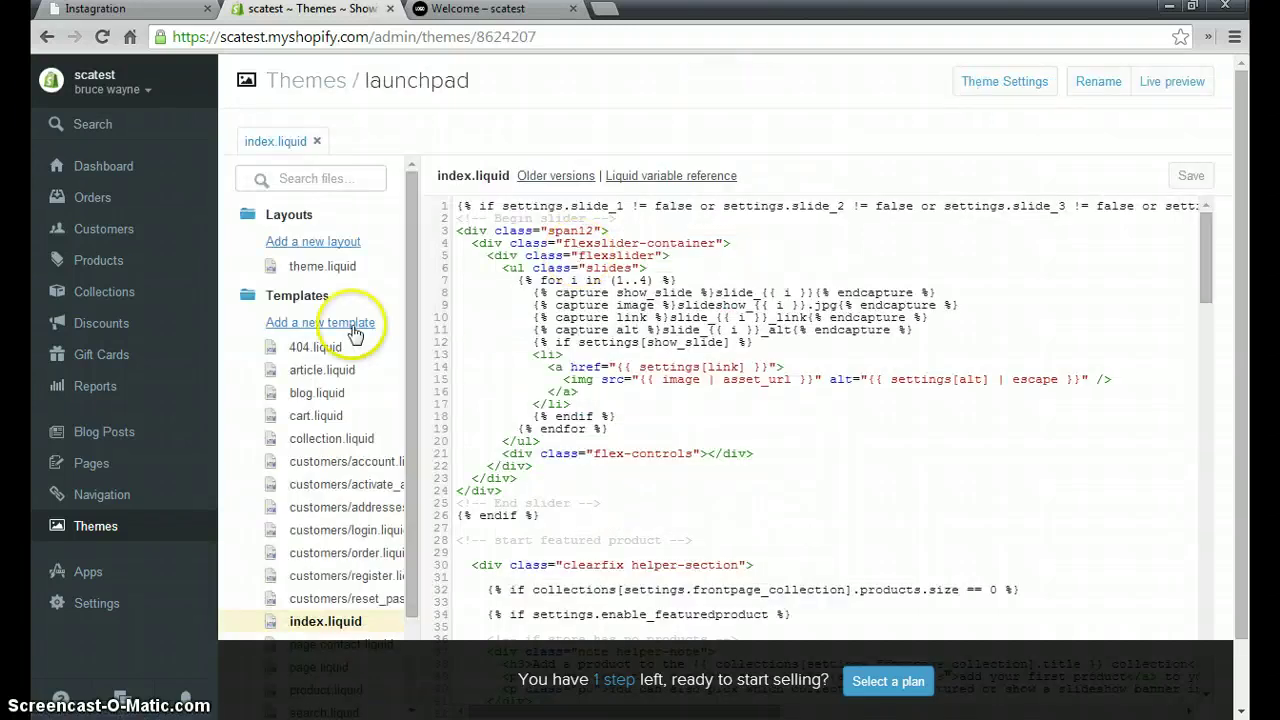
pyautogui.moveTo(410, 213); pyautogui.dragTo(417, 312)
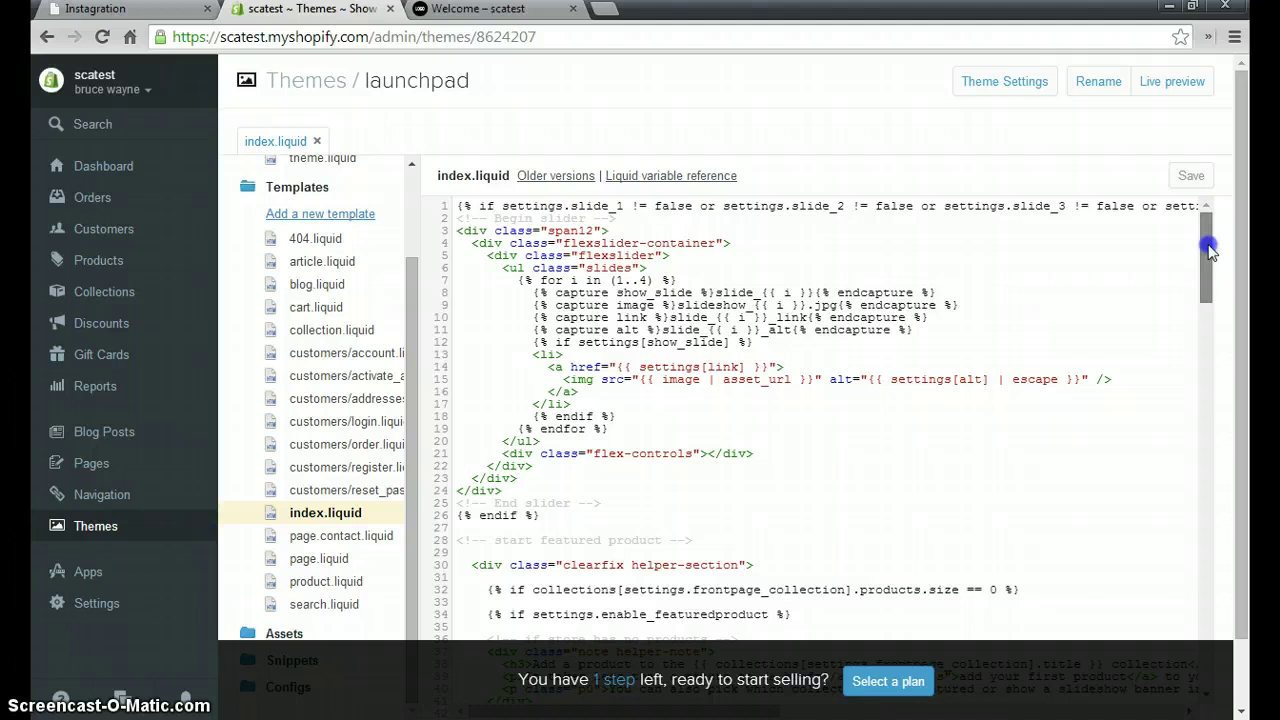
pyautogui.moveTo(1208, 243); pyautogui.dragTo(1196, 627)
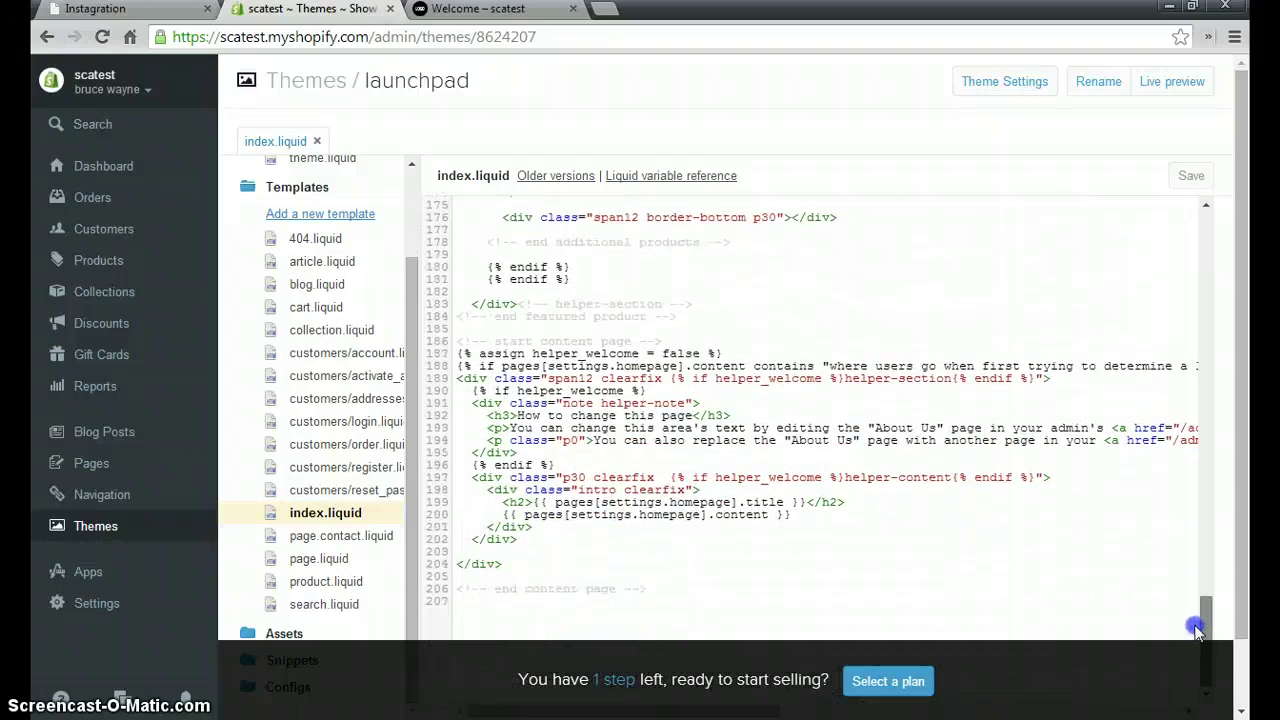
# Paste the carousel include code onto line 207 of index.liquid and save the template.
pyautogui.scroll(-1, 514, 590)
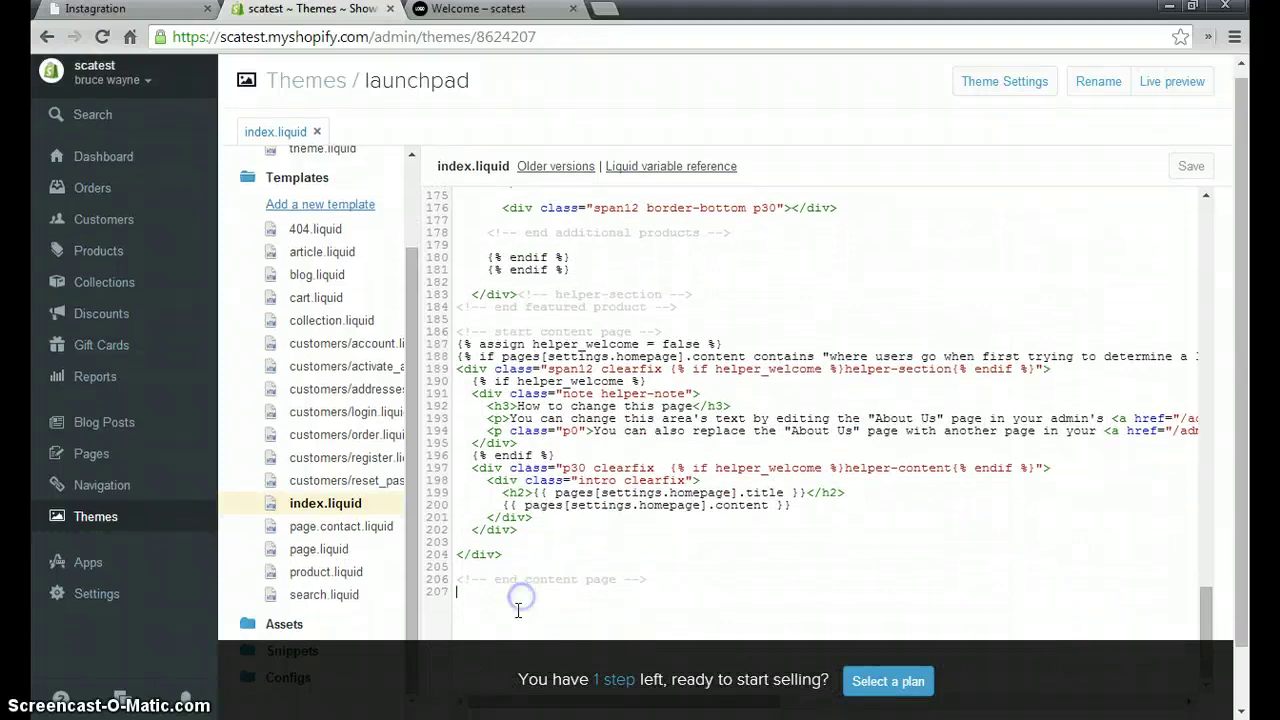
pyautogui.rightClick(499, 598)
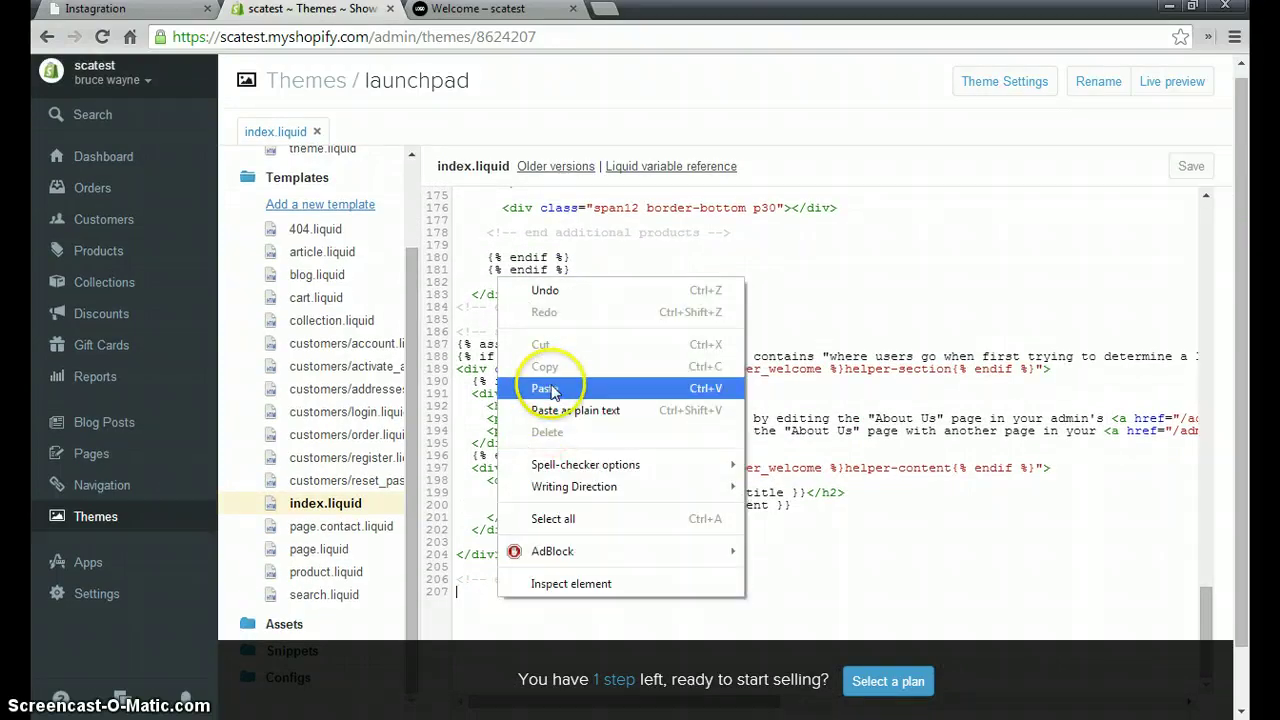
pyautogui.click(549, 389)
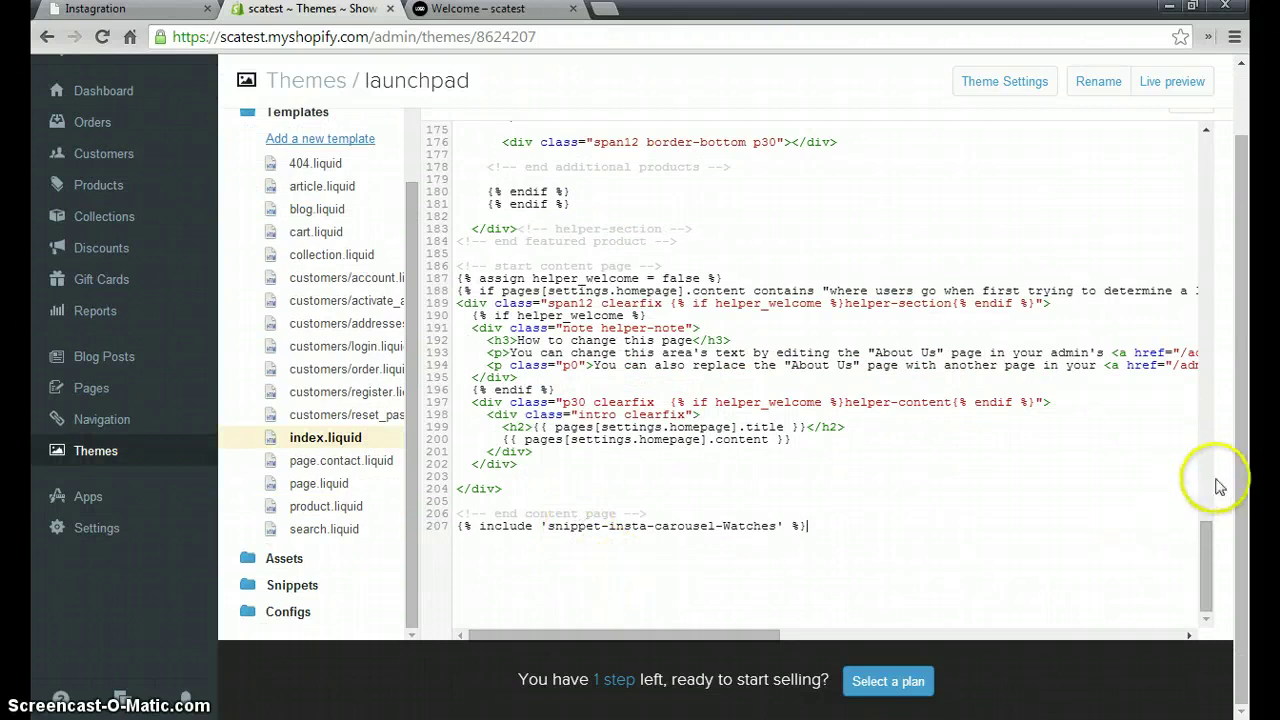
pyautogui.moveTo(1240, 462); pyautogui.dragTo(1250, 410)
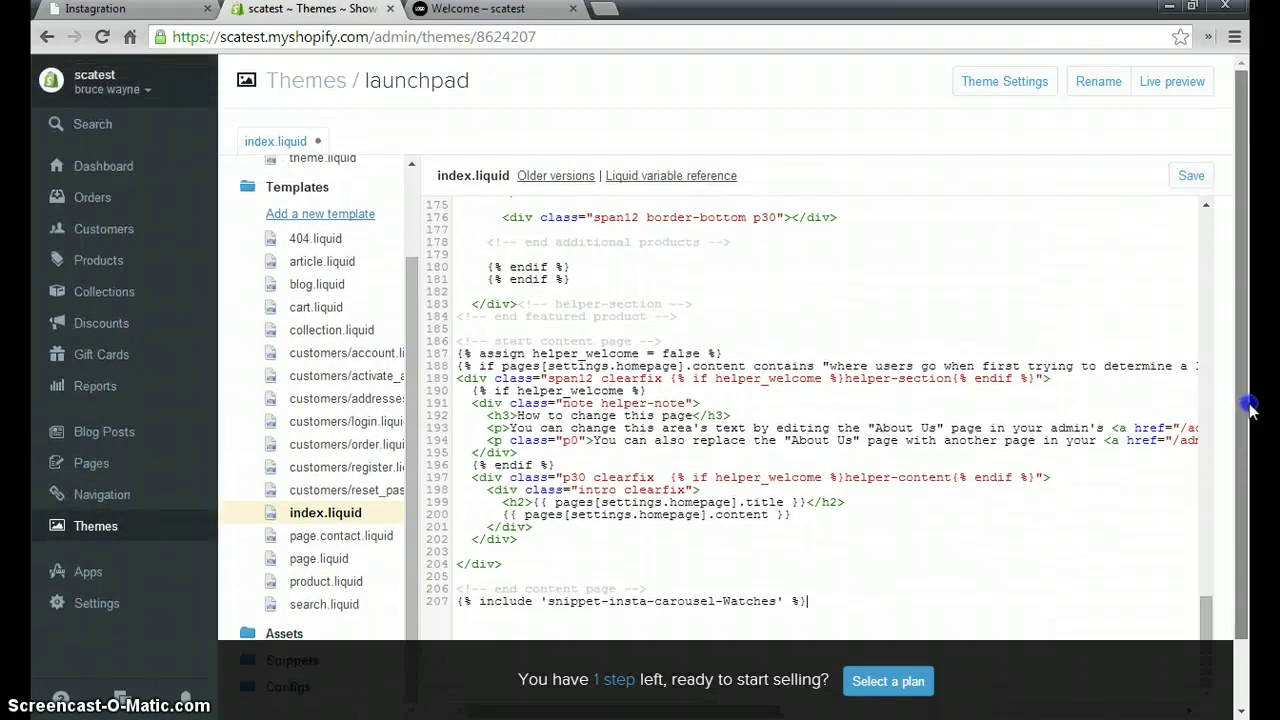
pyautogui.click(1190, 177)
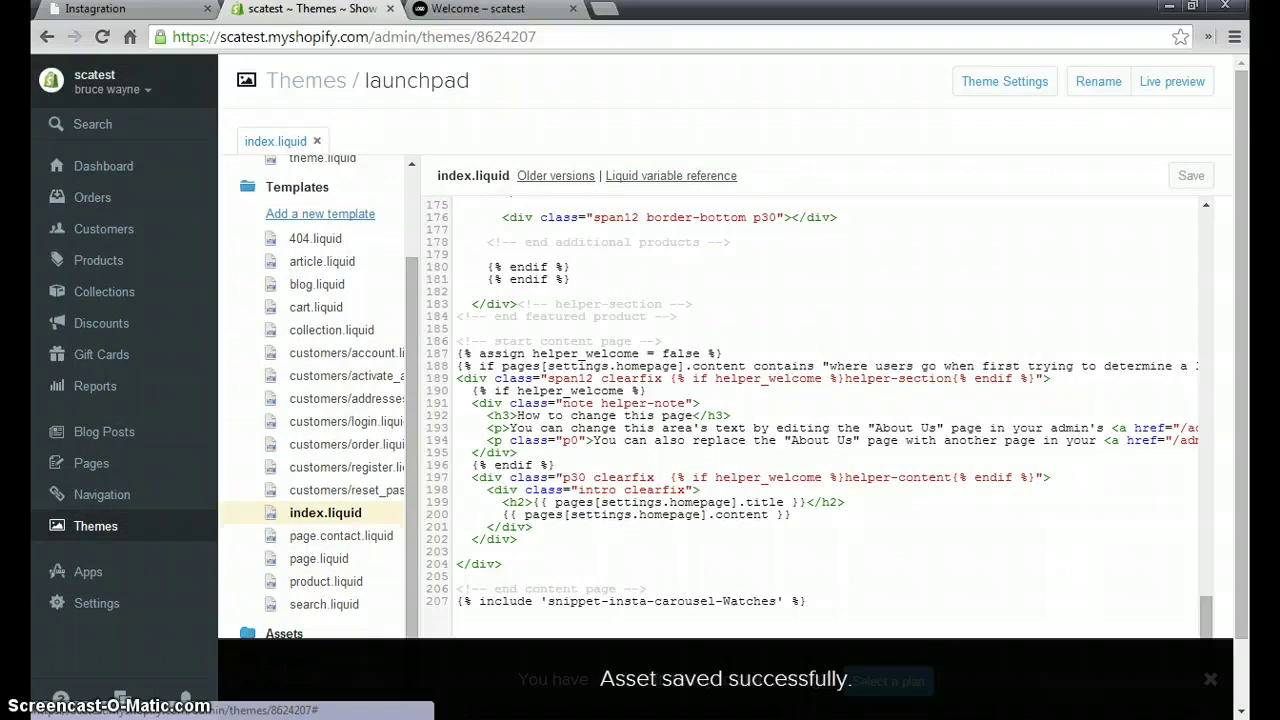
# Reload the scatest storefront home page and scroll down to the watch carousel.
pyautogui.click(484, 10)
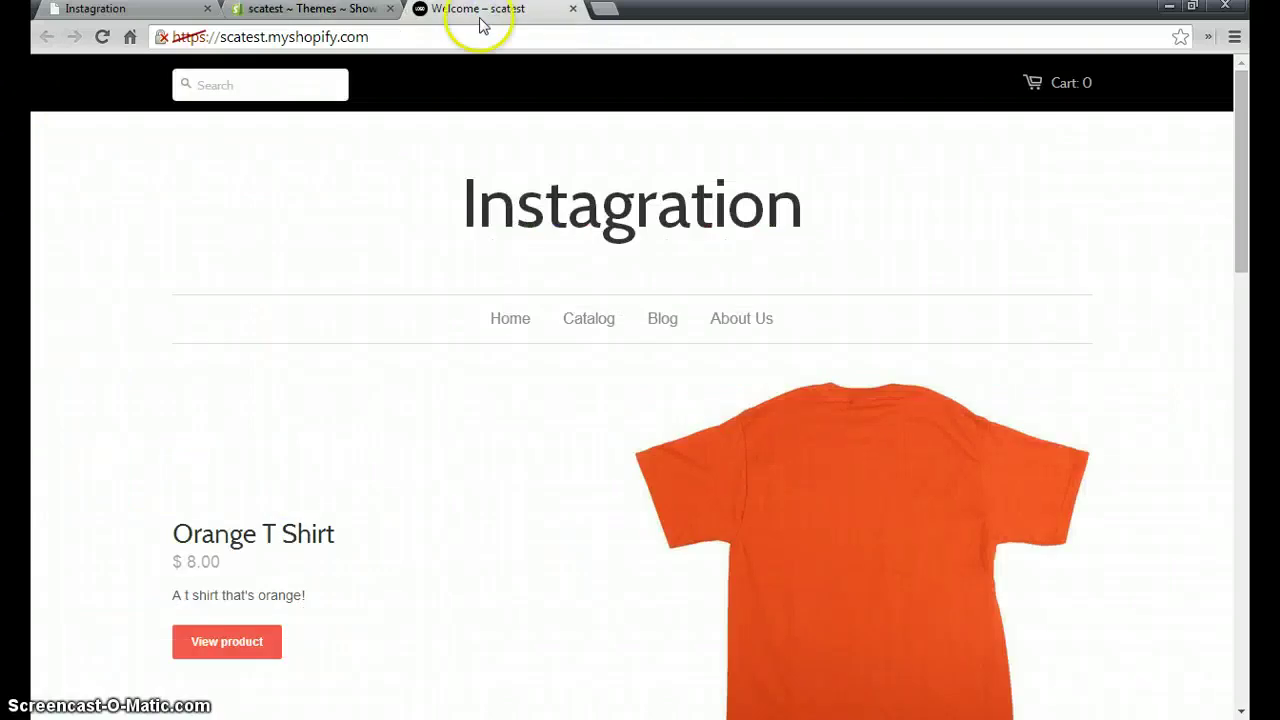
pyautogui.click(104, 37)
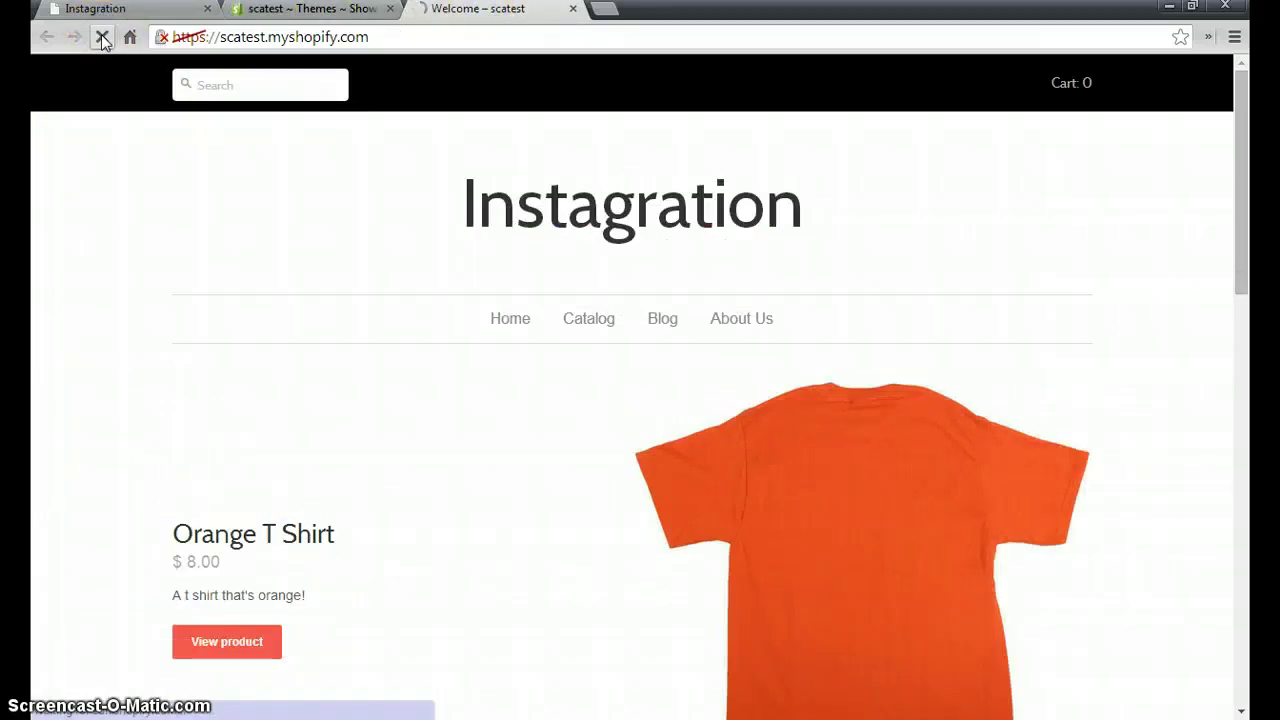
pyautogui.click(102, 37)
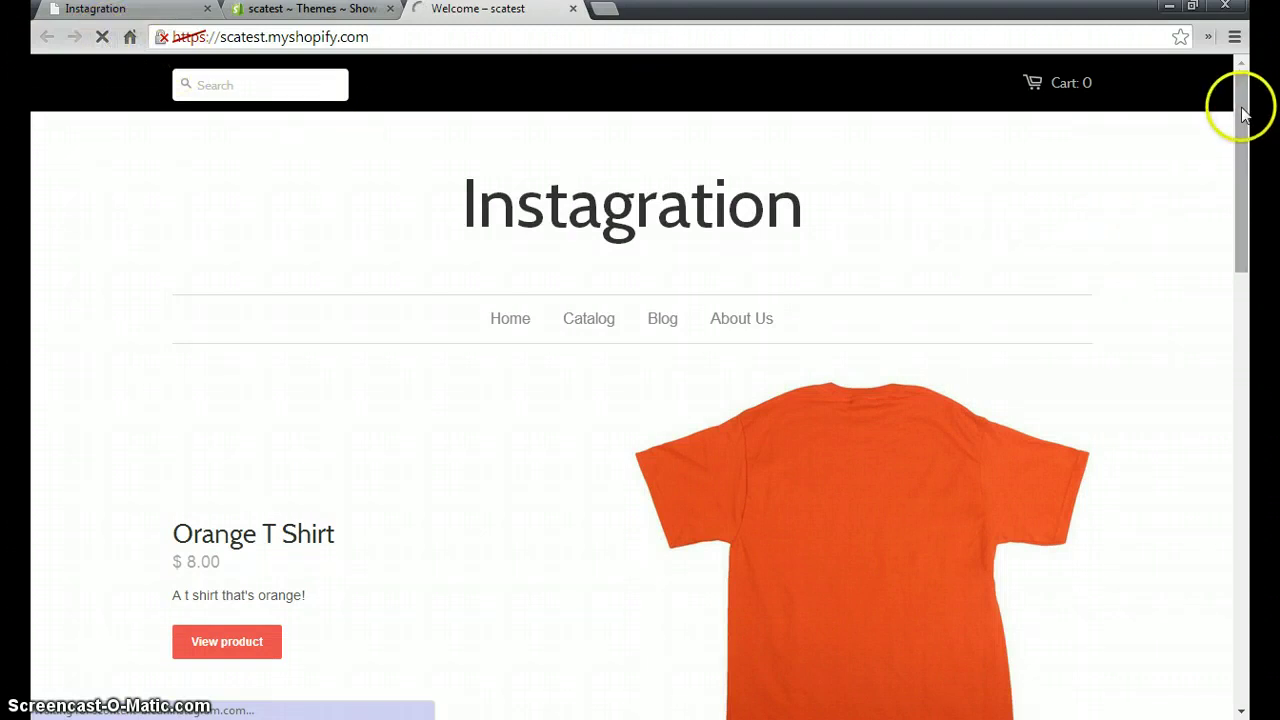
pyautogui.moveTo(1241, 130); pyautogui.dragTo(1242, 495)
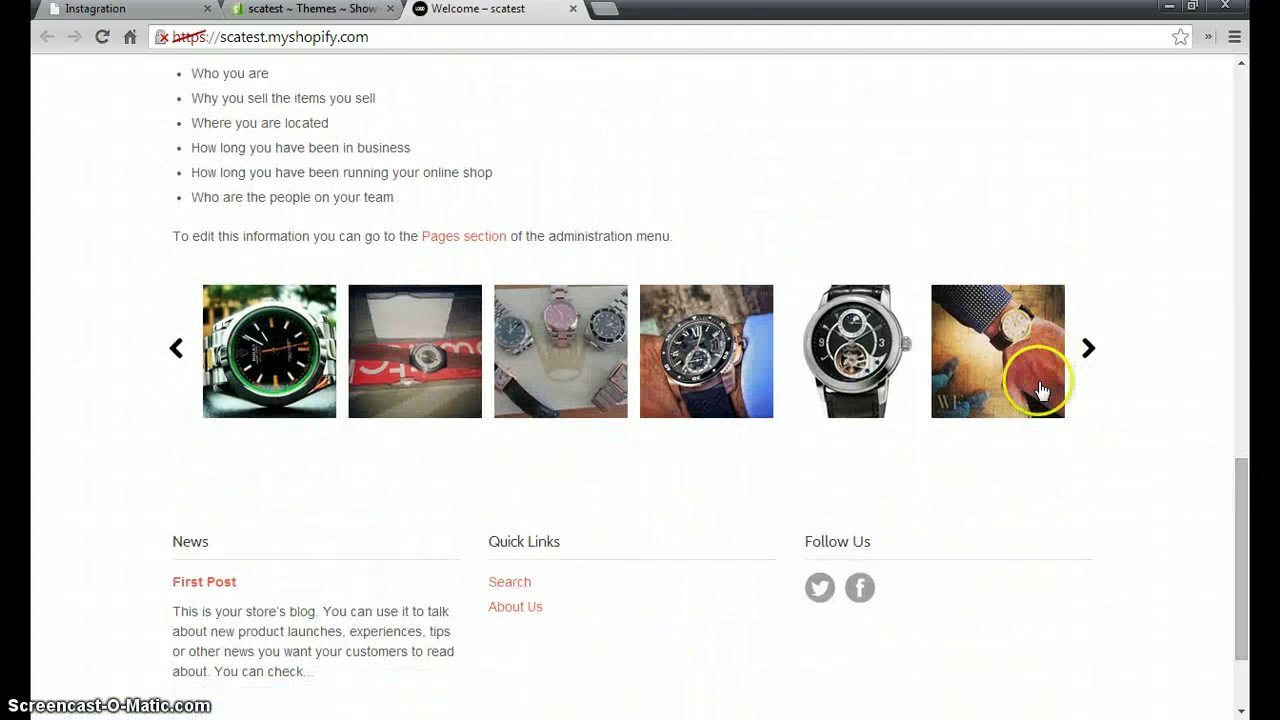
# Advance the watch carousel four images forward, then two images back.
pyautogui.click(1090, 352)
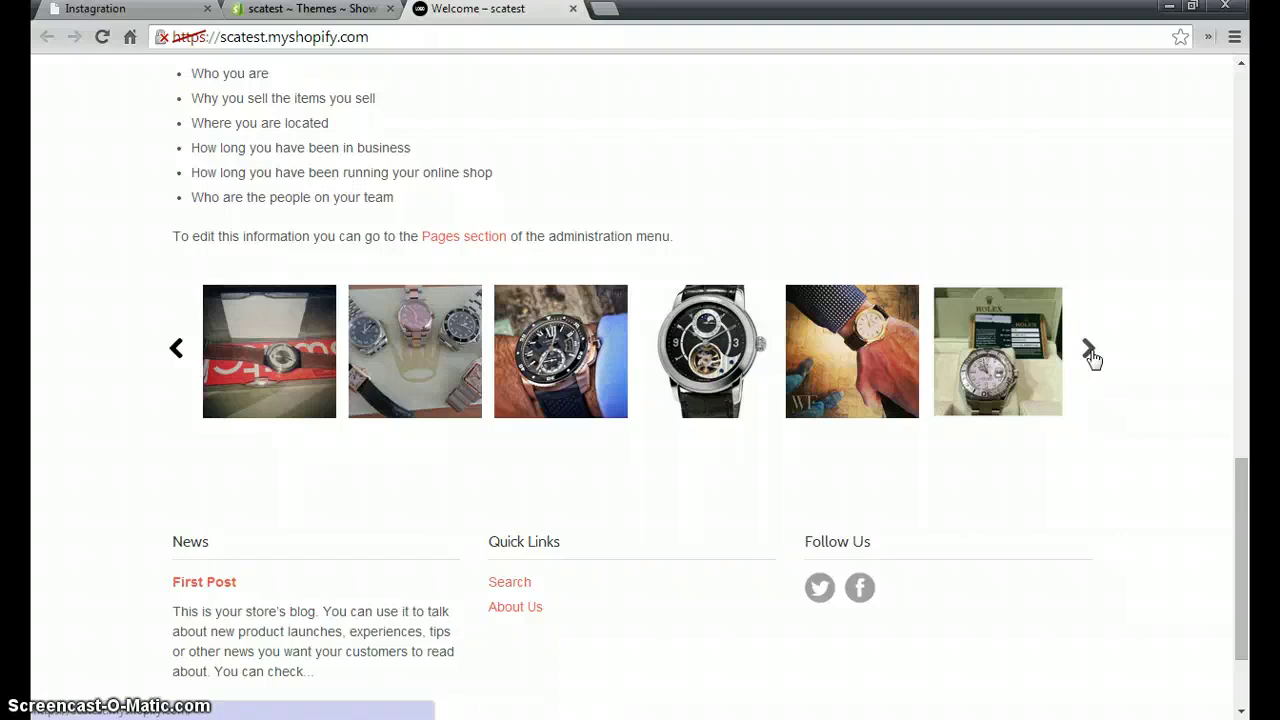
pyautogui.click(1090, 352)
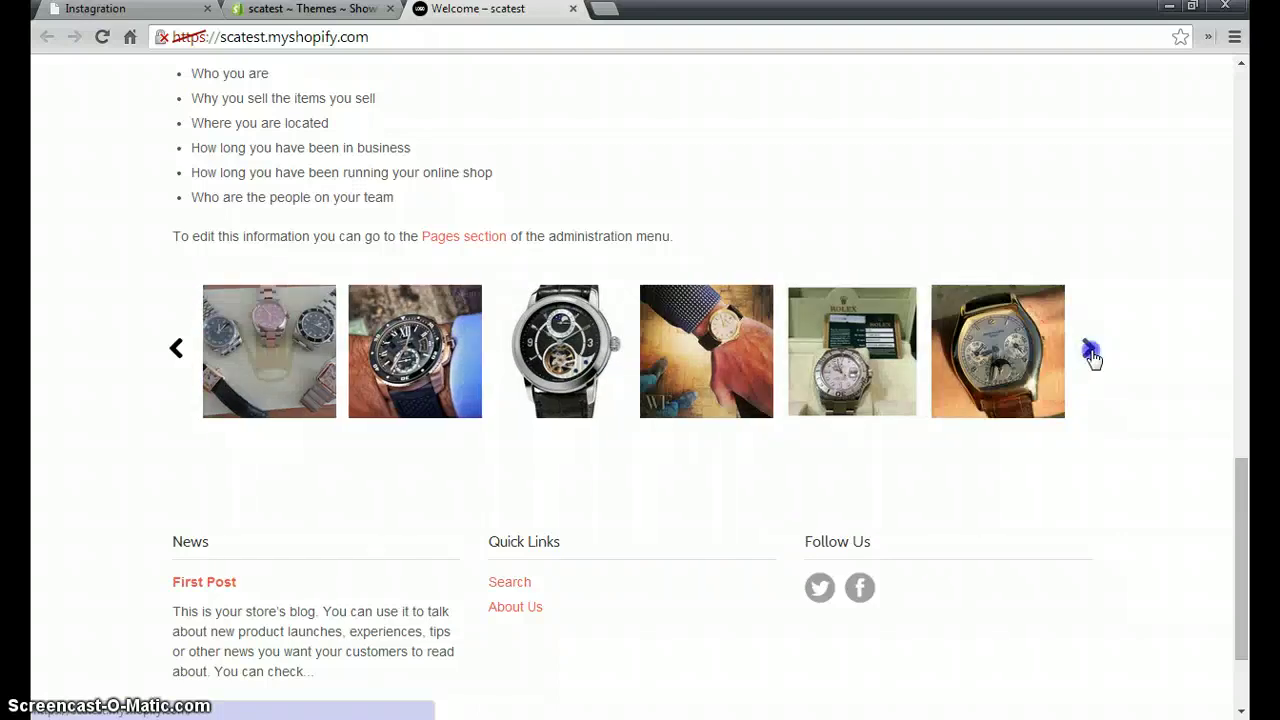
pyautogui.click(1090, 352)
pyautogui.click(1090, 352)
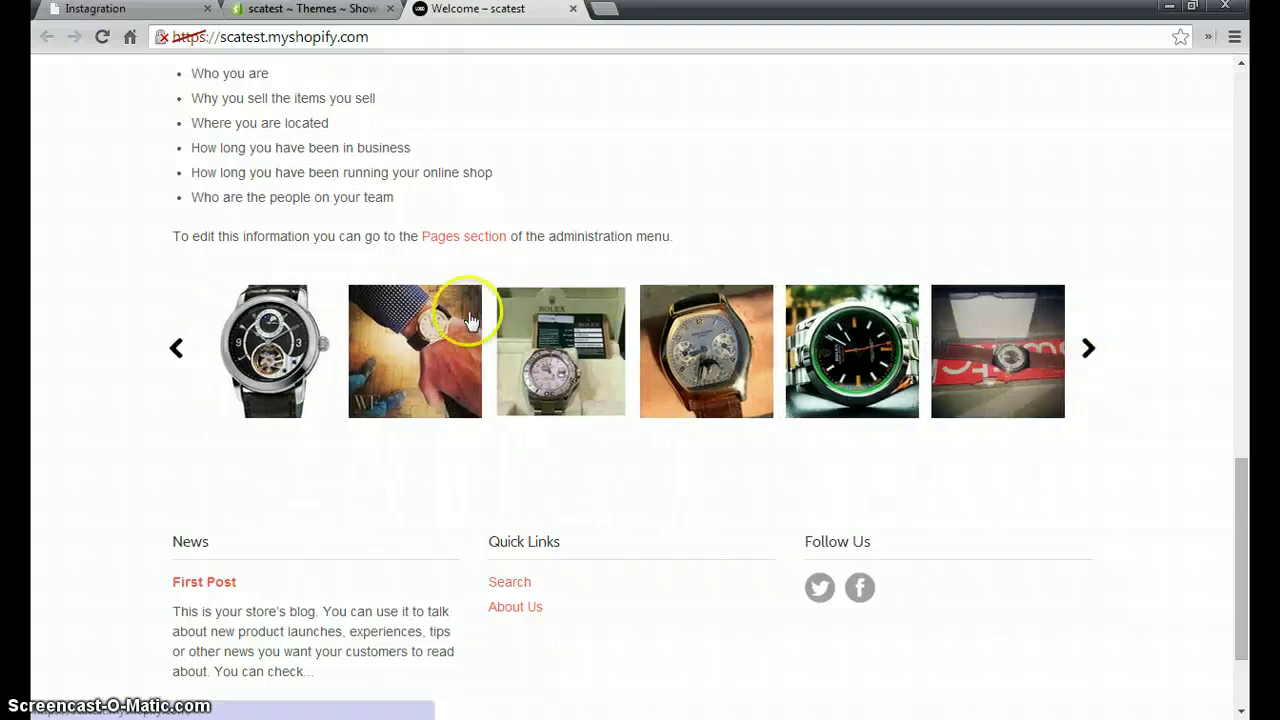
pyautogui.click(179, 348)
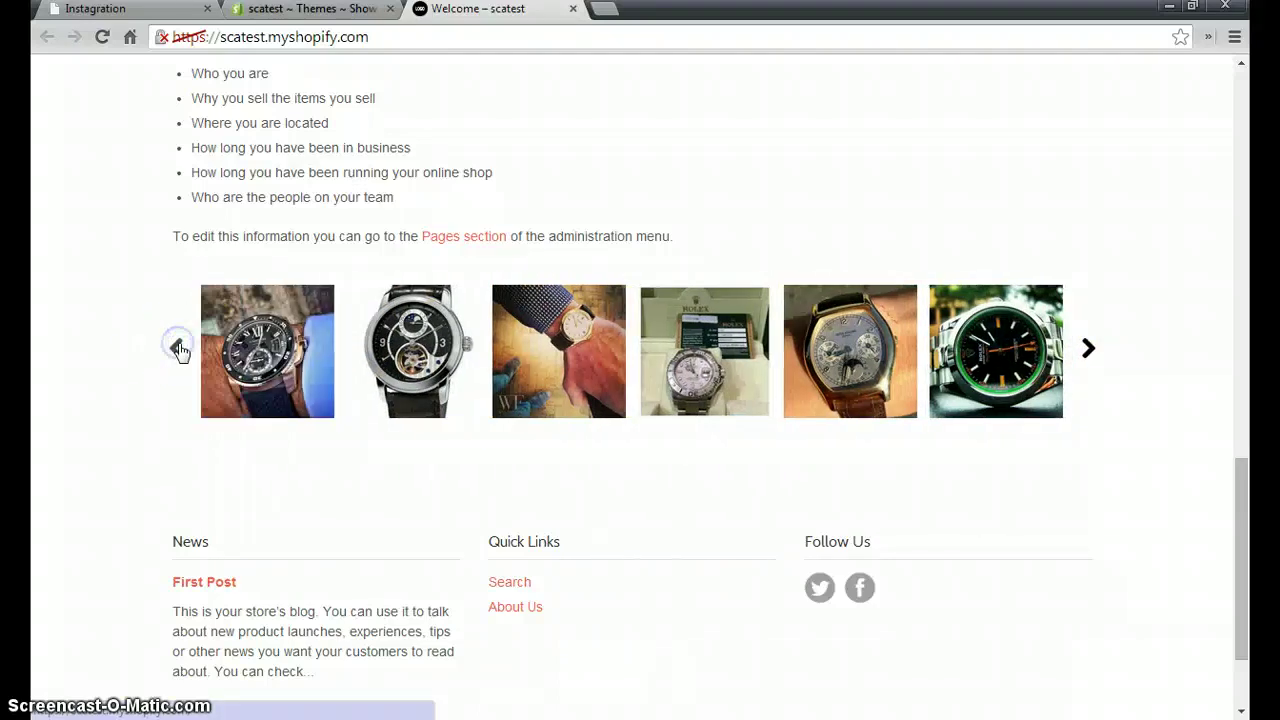
pyautogui.click(179, 348)
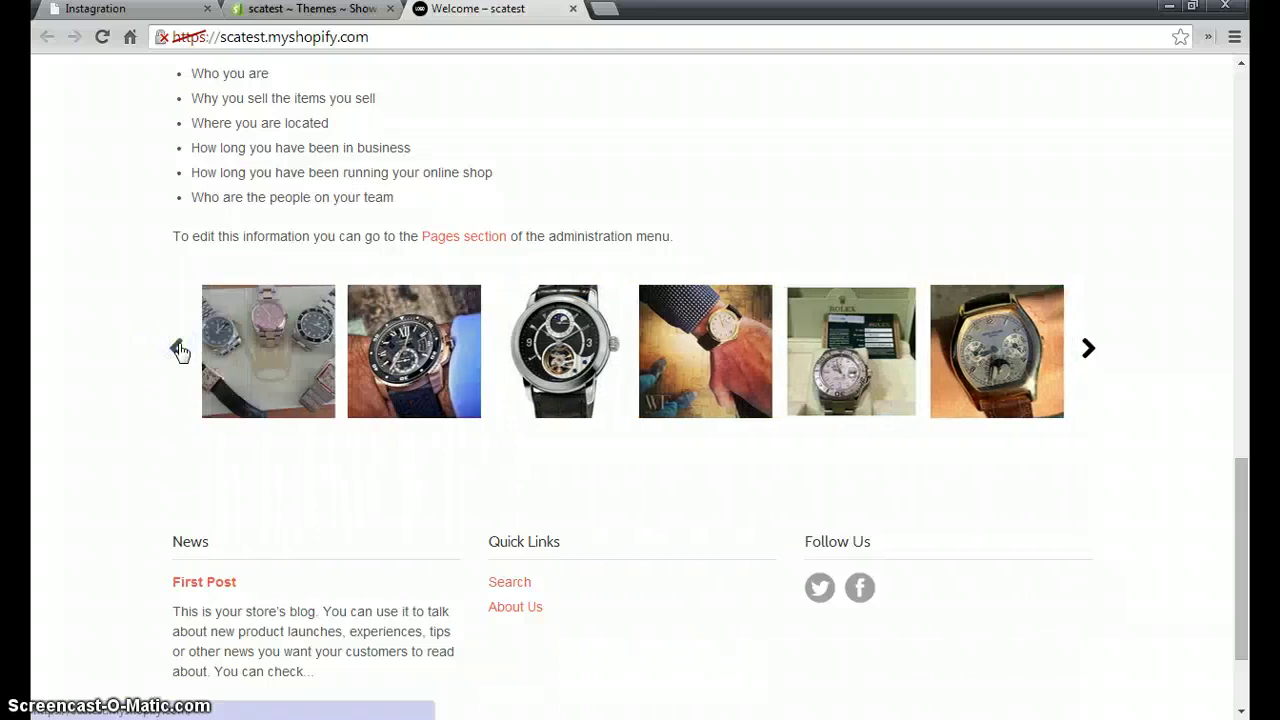